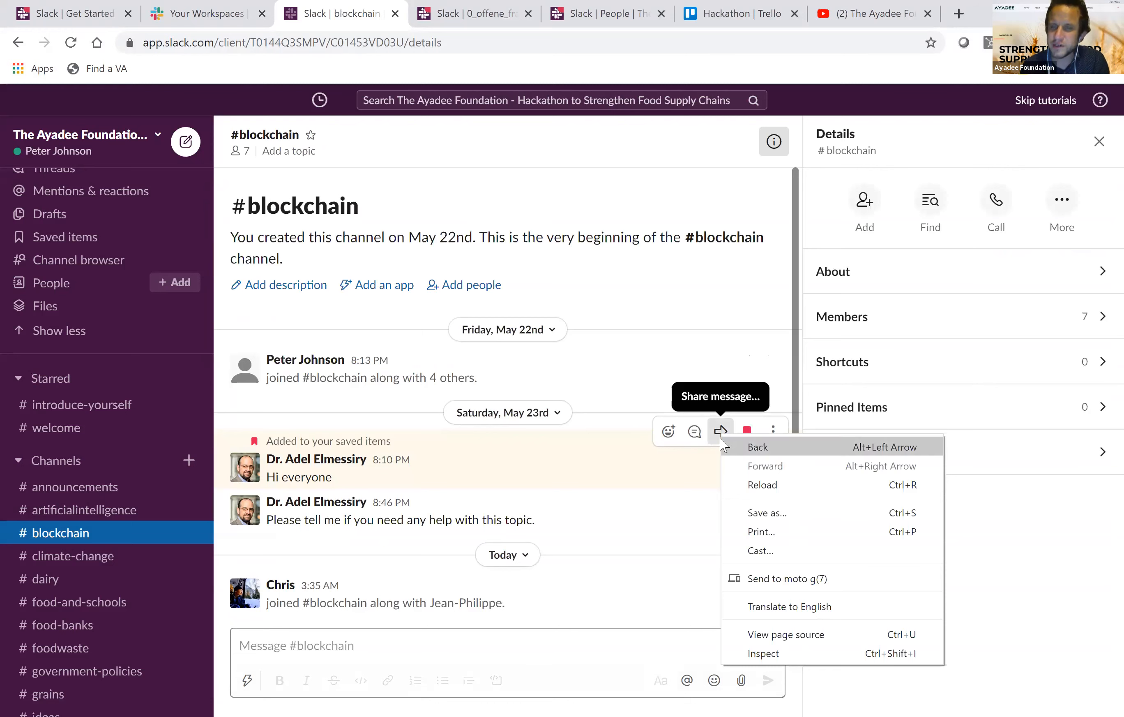
Open a reply thread on the "Hi everyone" message in the #blockchain channel.
{"action": "left_click", "coordinate": [695, 434]}
{"action": "left_click", "coordinate": [695, 433]}
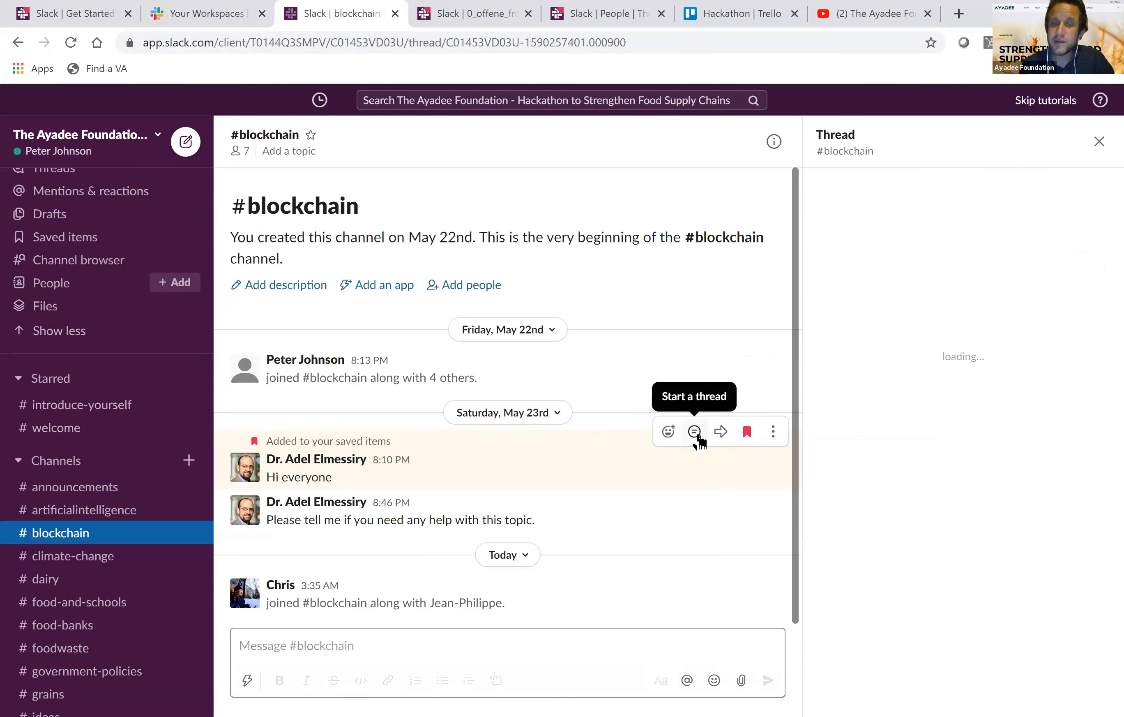
{"action": "left_click", "coordinate": [698, 436]}
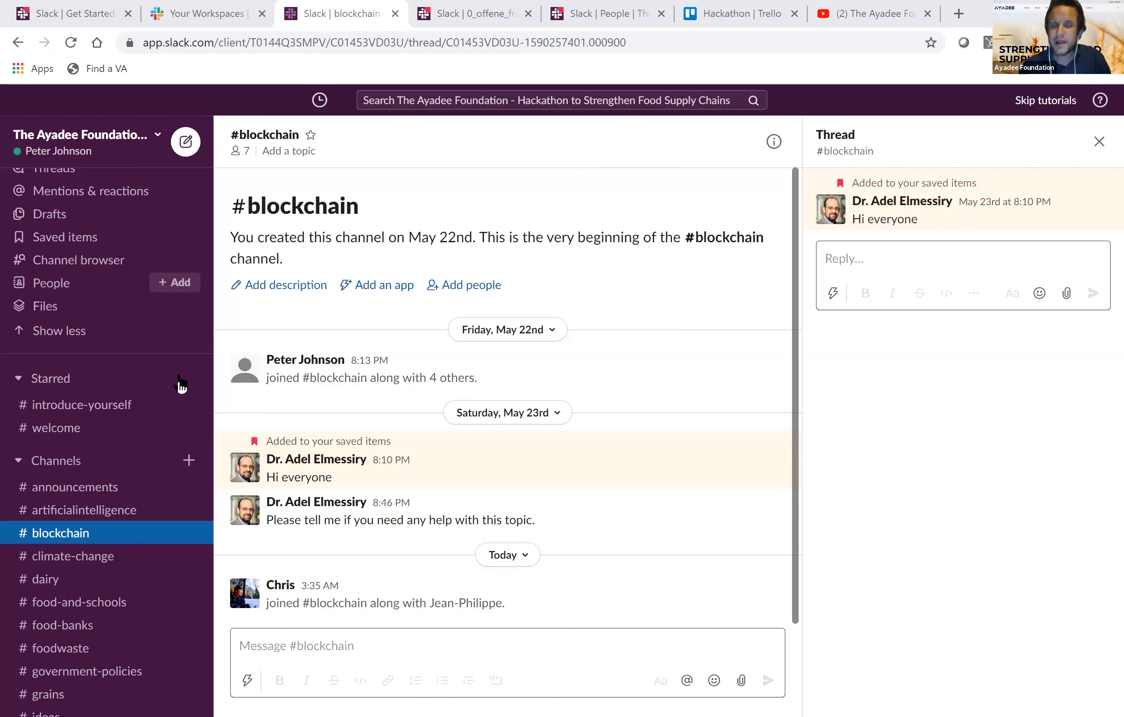
View the #dairy and #food-and-schools channels, open the shared edibleschoolyard.org/about link, and return to the channel.
{"action": "left_click", "coordinate": [89, 584]}
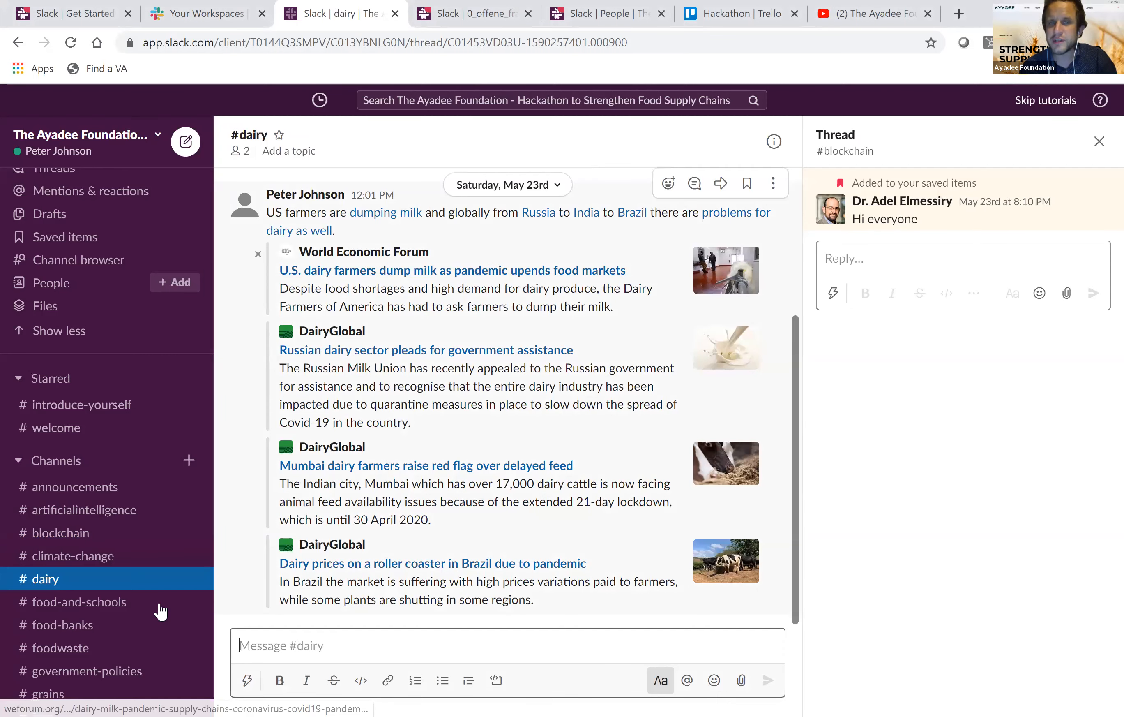
{"action": "left_click", "coordinate": [141, 608]}
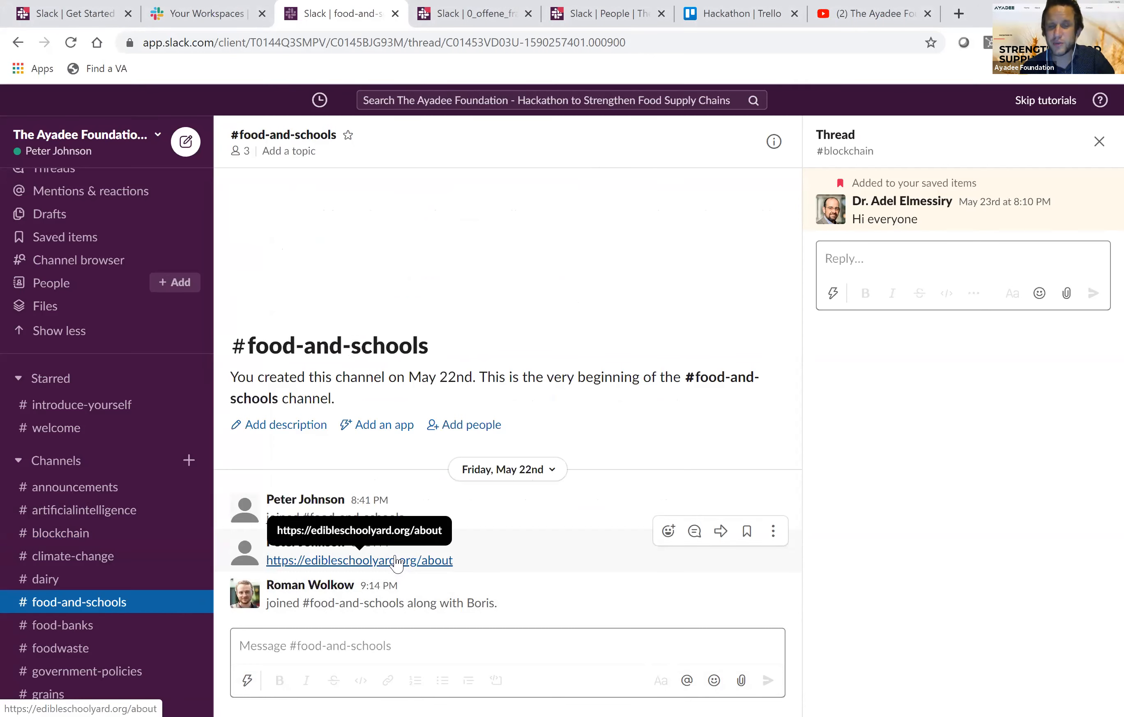
{"action": "left_click", "coordinate": [396, 561]}
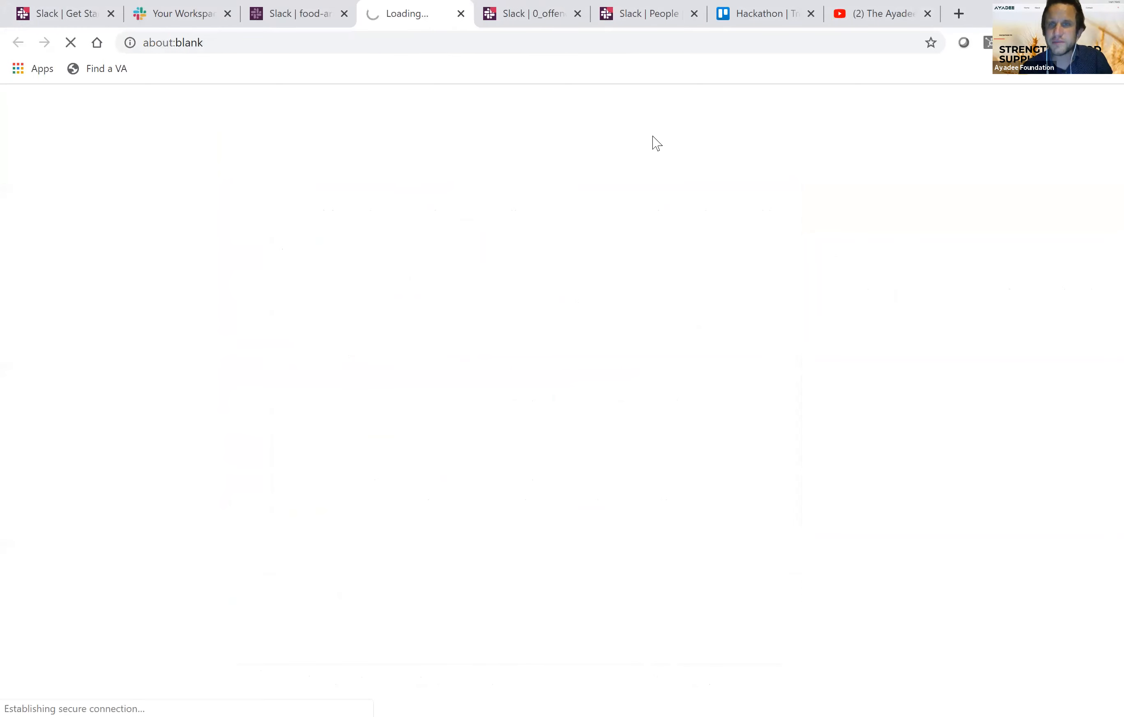
{"action": "left_click", "coordinate": [301, 13]}
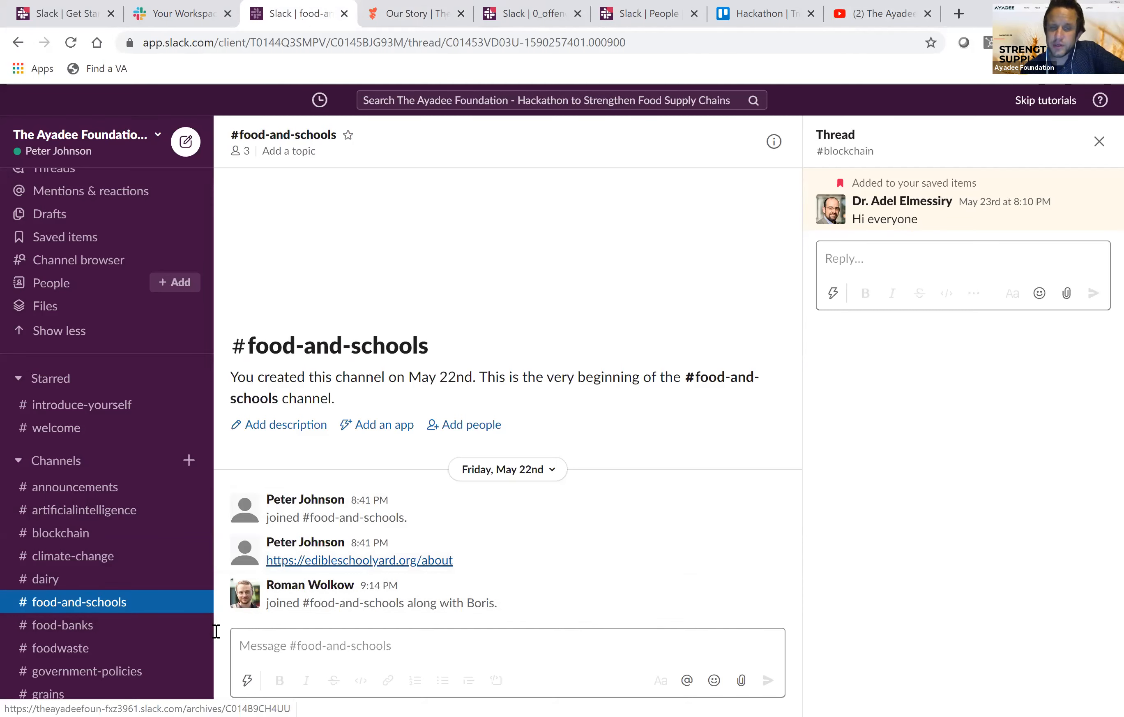
{"action": "left_click", "coordinate": [245, 637]}
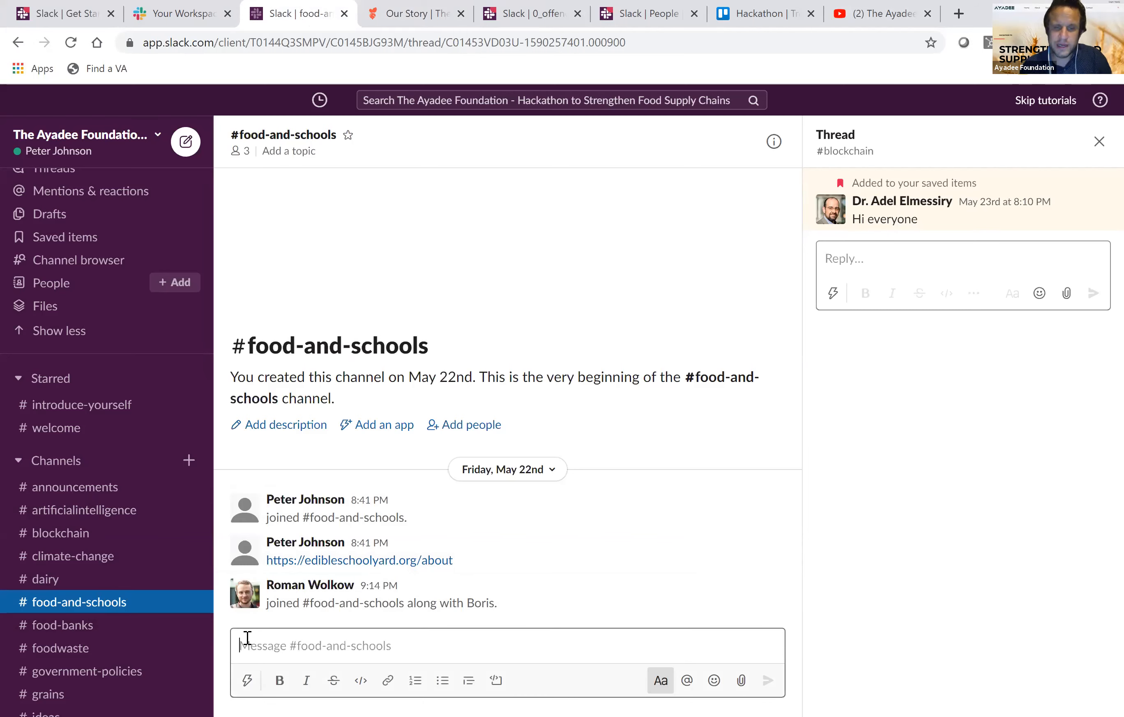
{"action": "type", "text": "@Roman"}
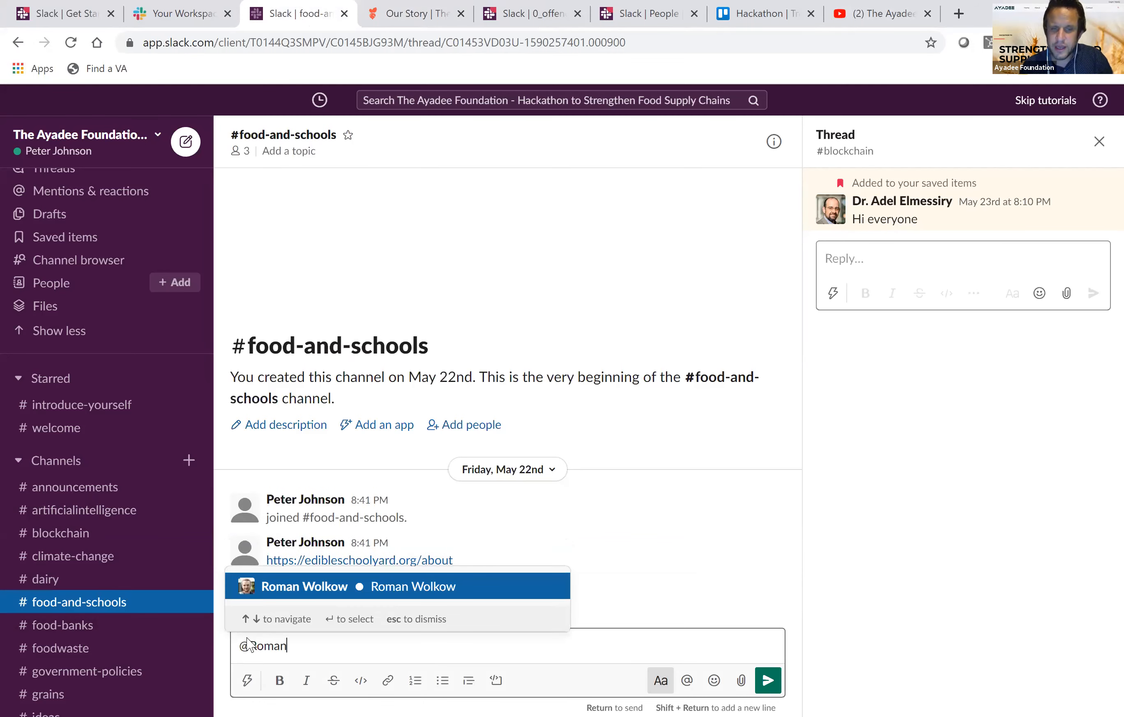
{"action": "left_click", "coordinate": [294, 590]}
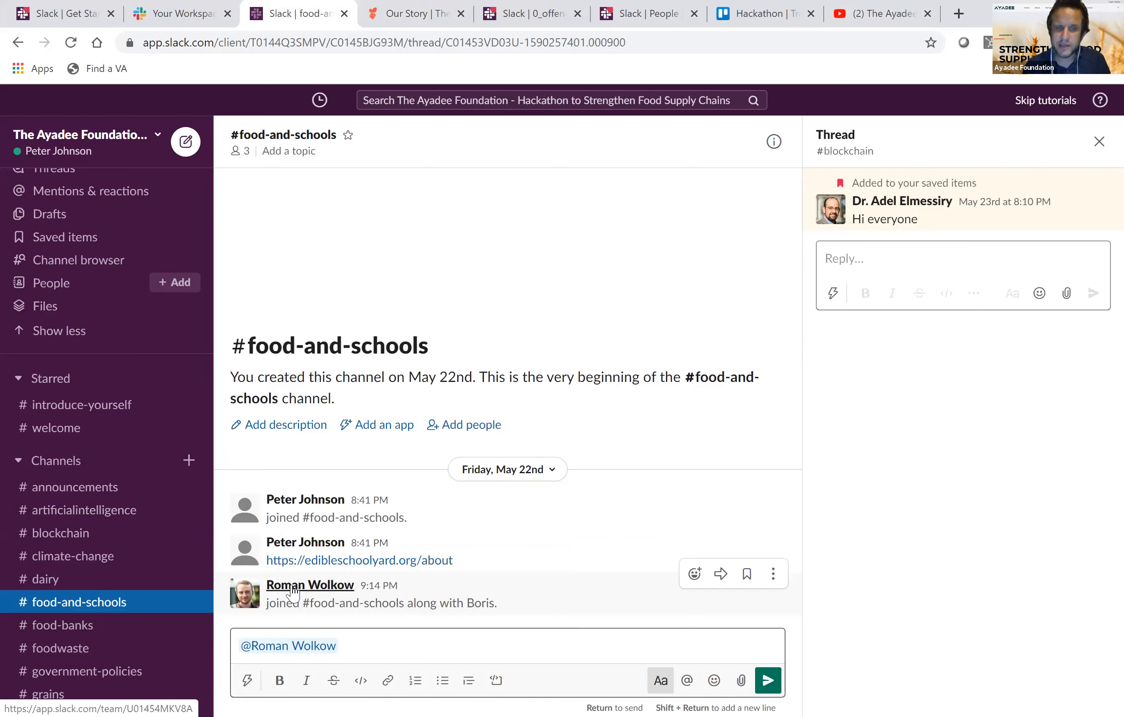
Delete the member mention from the #food-and-schools message draft.
{"action": "key", "text": "BackSpace"}
{"action": "key", "text": "BackSpace"}
{"action": "key", "text": "BackSpace"}
{"action": "key", "text": "BackSpace"}
{"action": "key", "text": "BackSpace"}
{"action": "key", "text": "BackSpace"}
{"action": "key", "text": "BackSpace"}
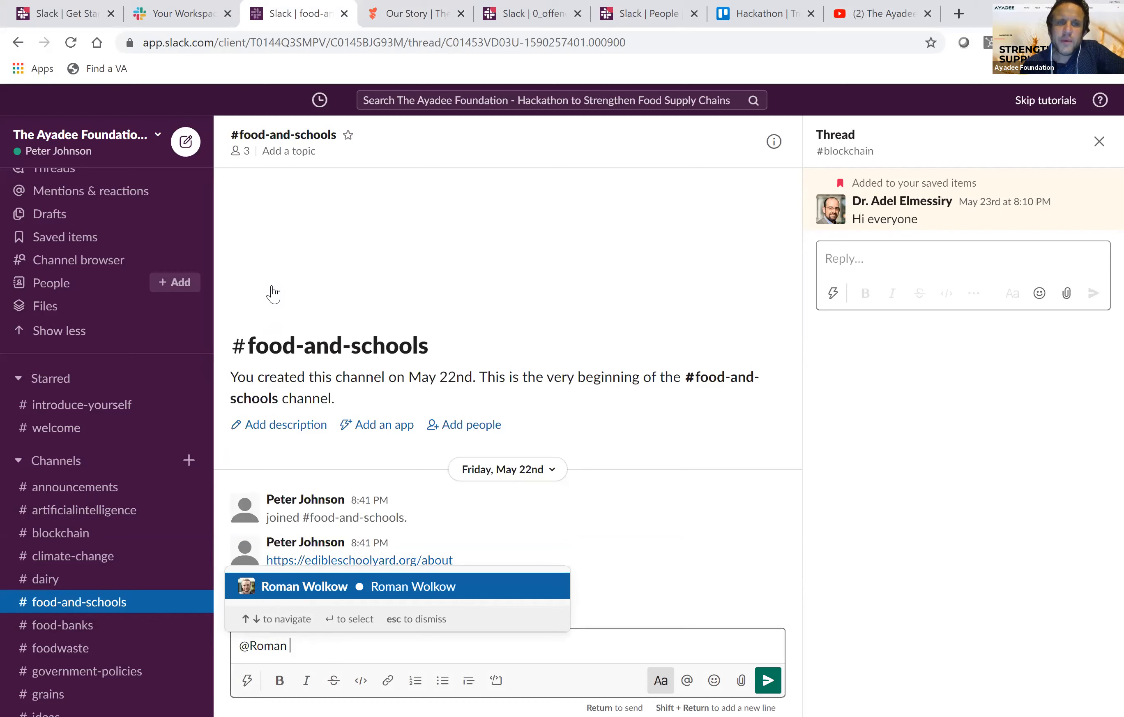
{"action": "key", "text": "BackSpace"}
{"action": "key", "text": "BackSpace"}
{"action": "key", "text": "BackSpace"}
{"action": "key", "text": "BackSpace"}
{"action": "key", "text": "BackSpace"}
{"action": "key", "text": "BackSpace"}
{"action": "key", "text": "BackSpace"}
View the Mentions & reactions and Threads pages, and look over the workspace's options without changing any.
{"action": "scroll", "coordinate": [127, 200], "scroll_direction": "up", "scroll_amount": 1}
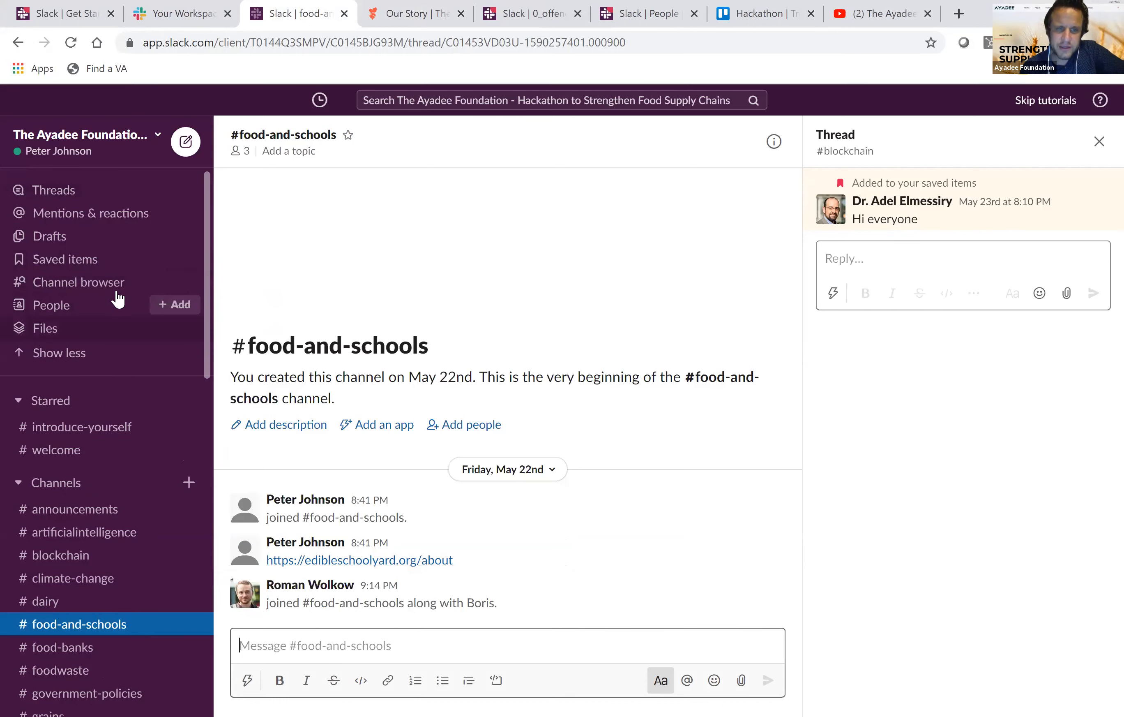
{"action": "left_click", "coordinate": [116, 191]}
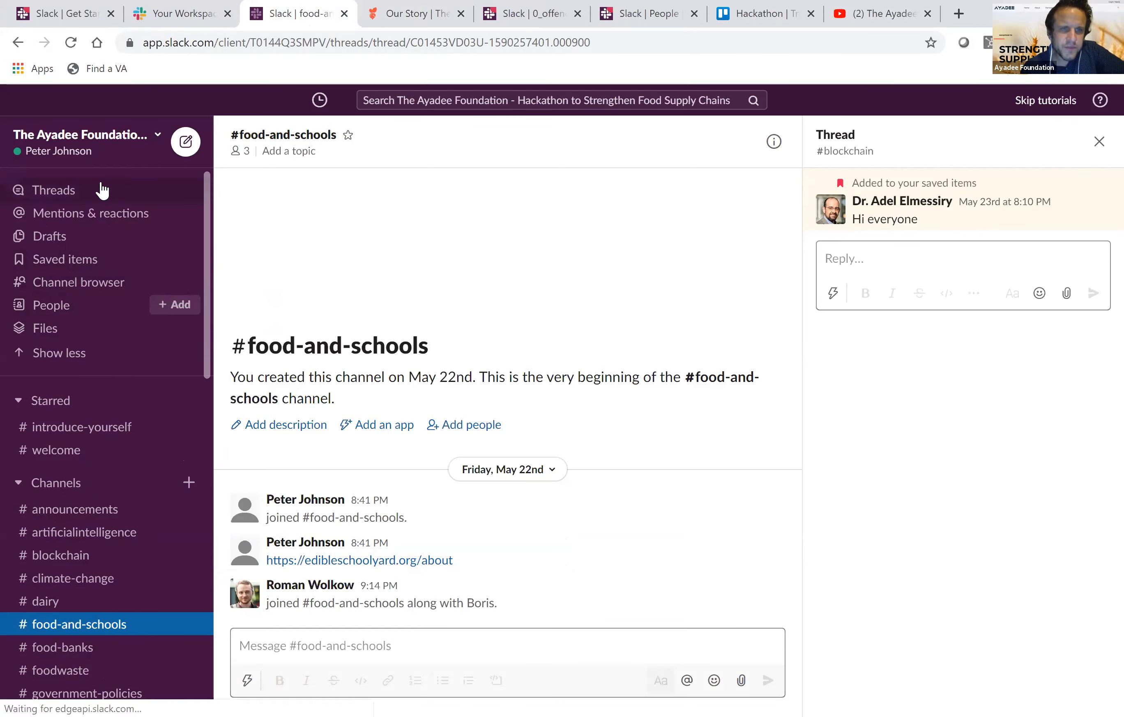
{"action": "left_click", "coordinate": [116, 226]}
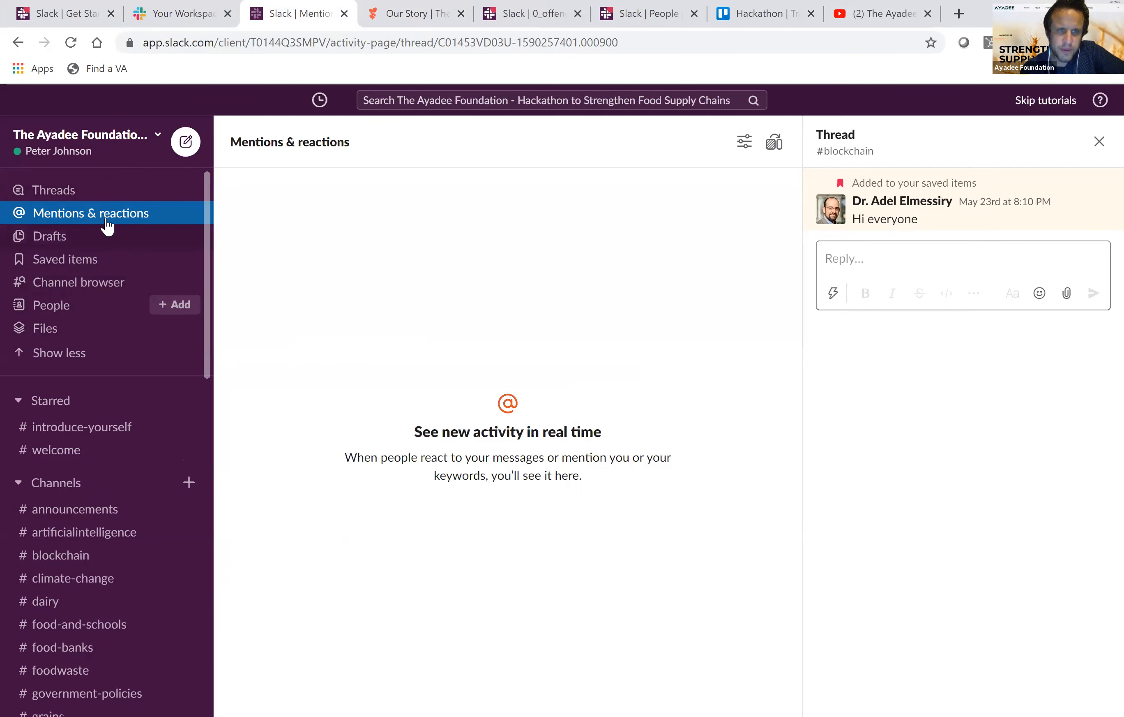
{"action": "left_click", "coordinate": [85, 191]}
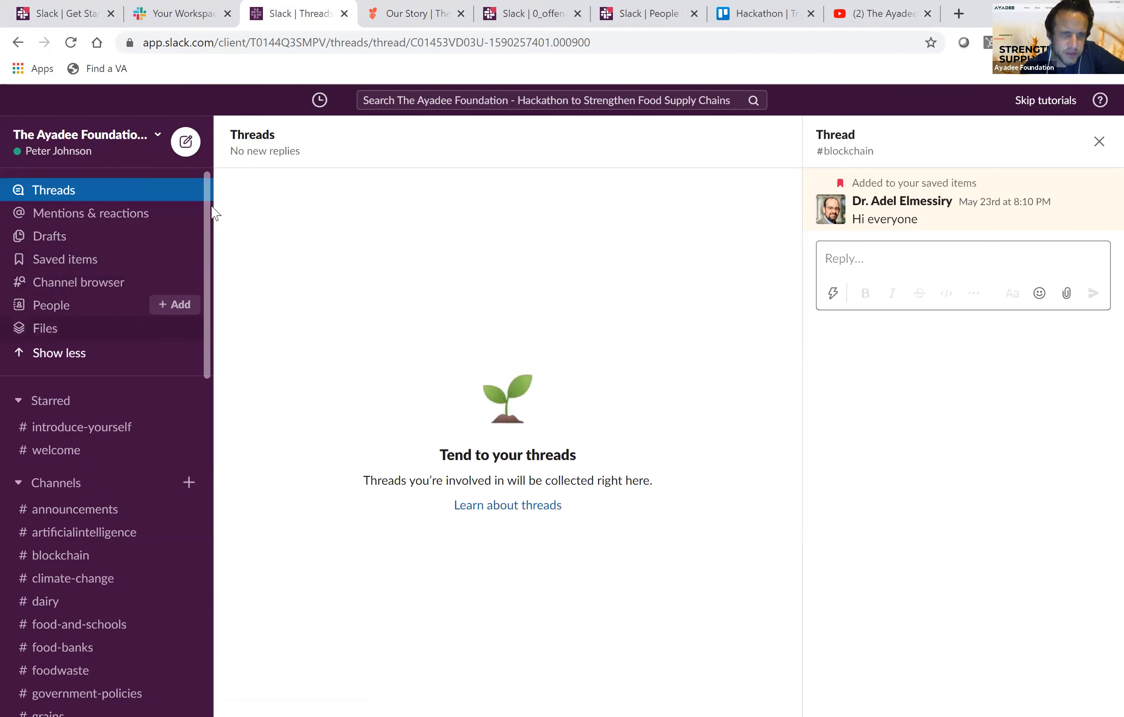
{"action": "left_click", "coordinate": [131, 141]}
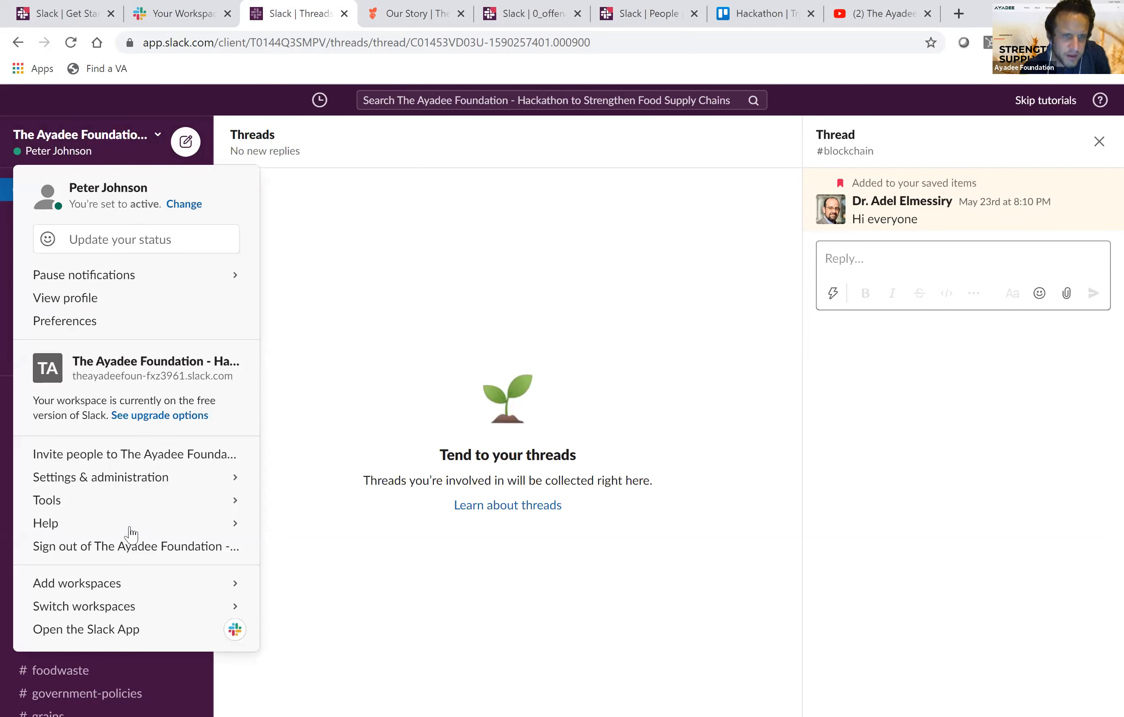
{"action": "left_click", "coordinate": [154, 679]}
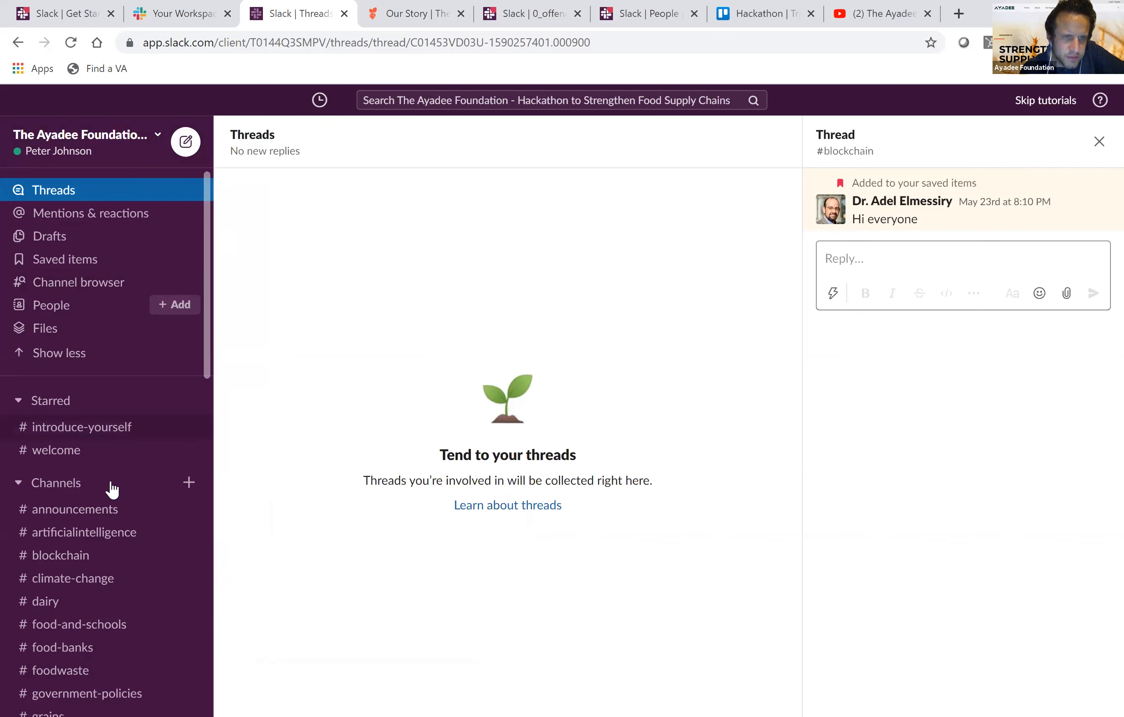
Collapse the channel list and copy the workspace invite link for adding people.
{"action": "left_click", "coordinate": [85, 486]}
{"action": "left_click", "coordinate": [64, 313]}
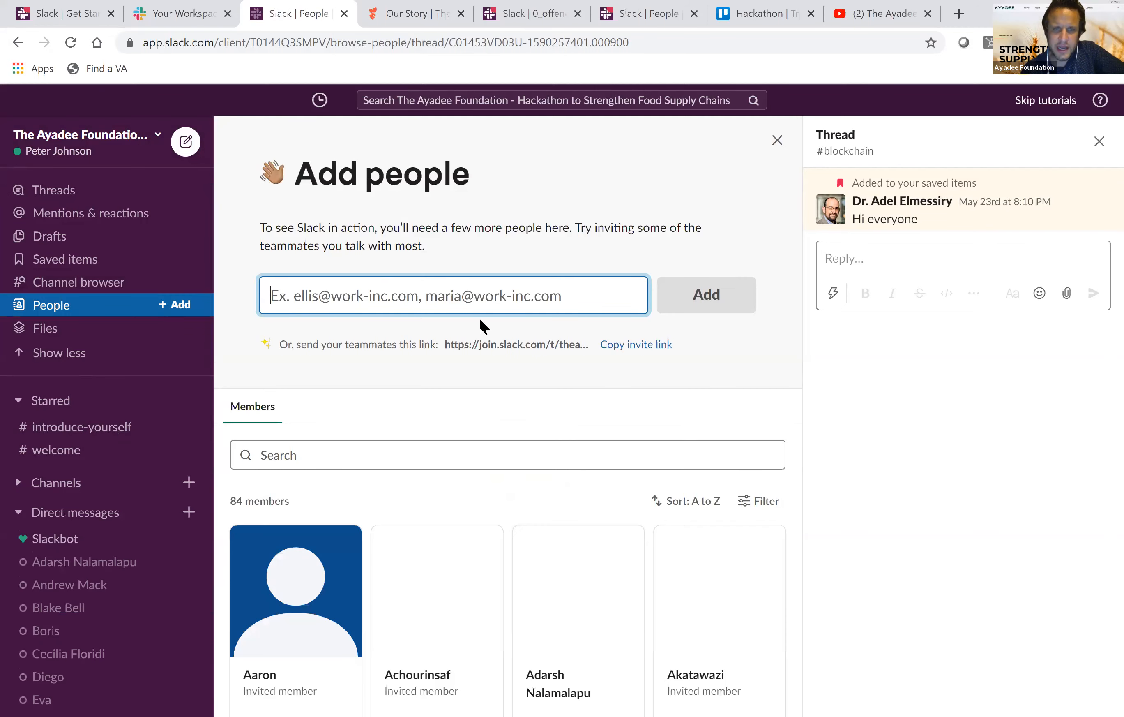
{"action": "left_click", "coordinate": [185, 311]}
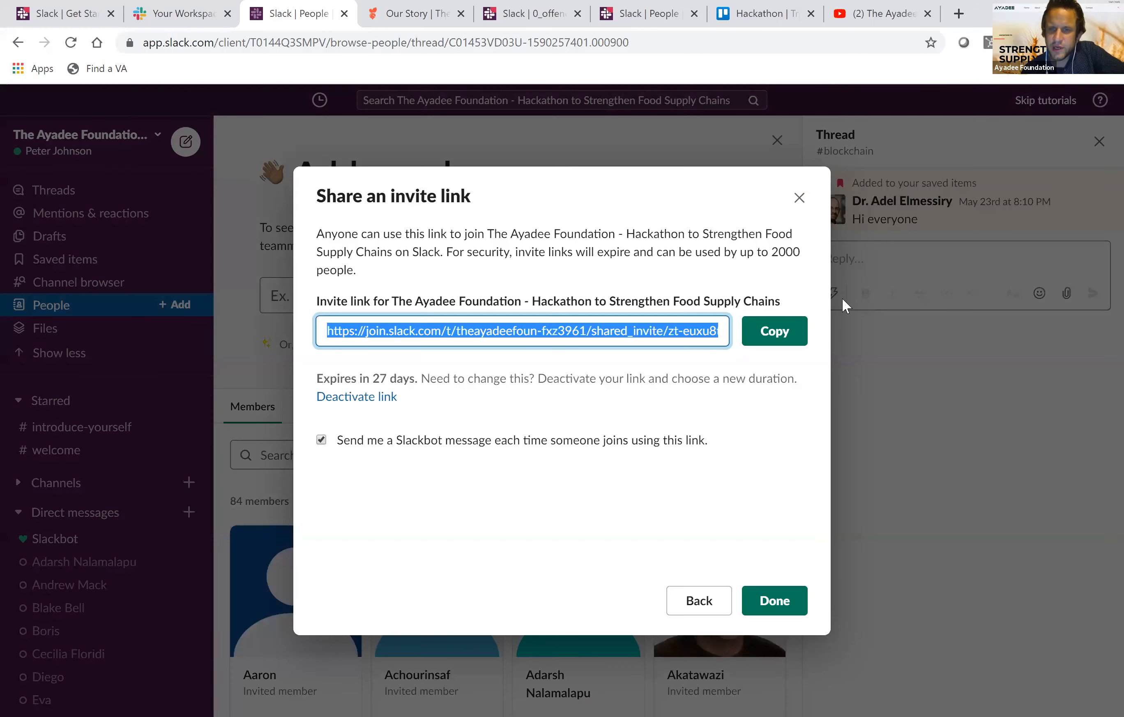
{"action": "left_click", "coordinate": [779, 333]}
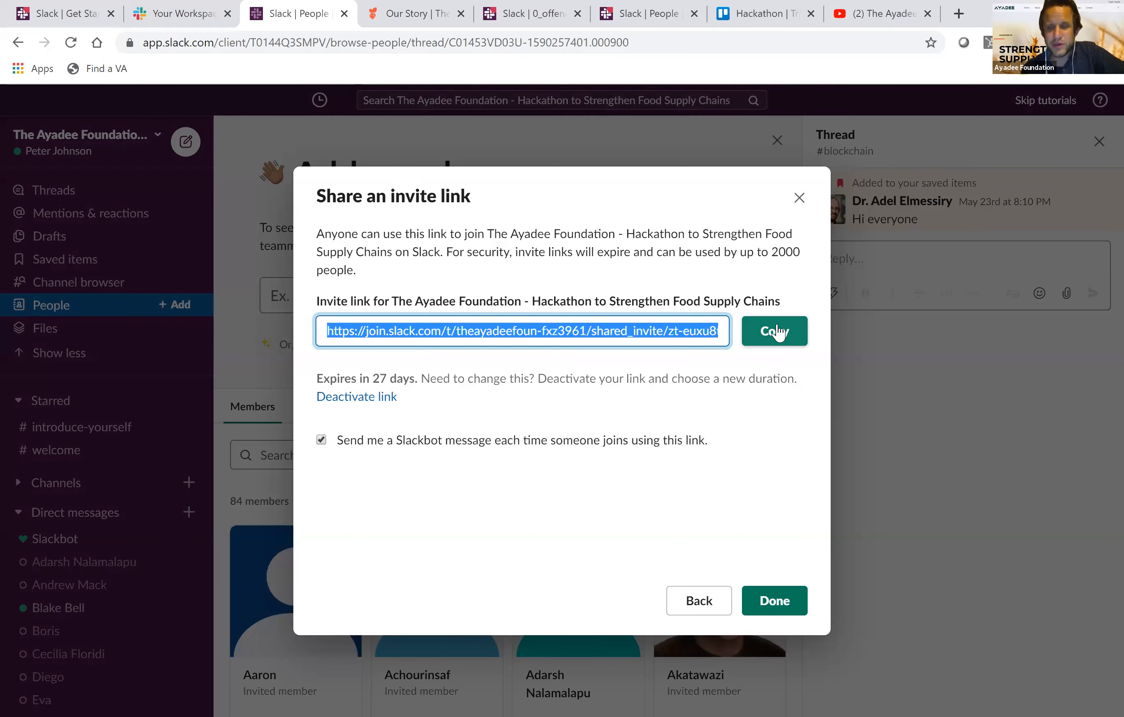
{"action": "left_click", "coordinate": [771, 602]}
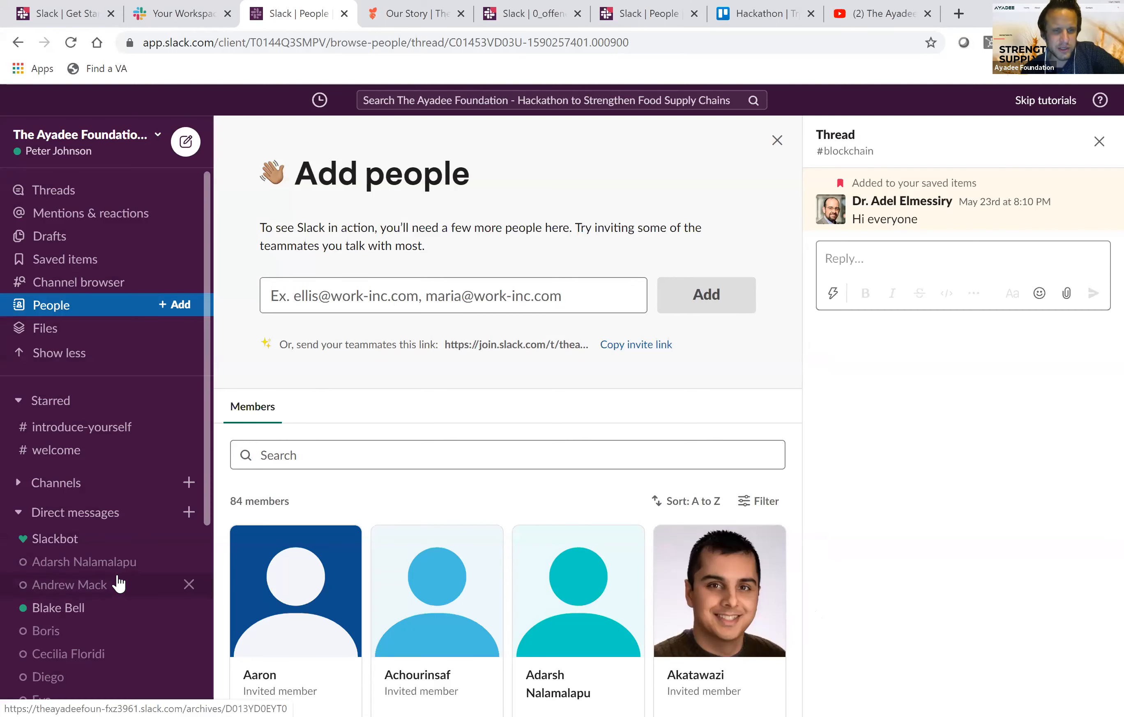
Look through the whole list of direct message contacts.
{"action": "scroll", "coordinate": [118, 581], "scroll_direction": "down", "scroll_amount": 3}
{"action": "scroll", "coordinate": [118, 574], "scroll_direction": "down", "scroll_amount": 1}
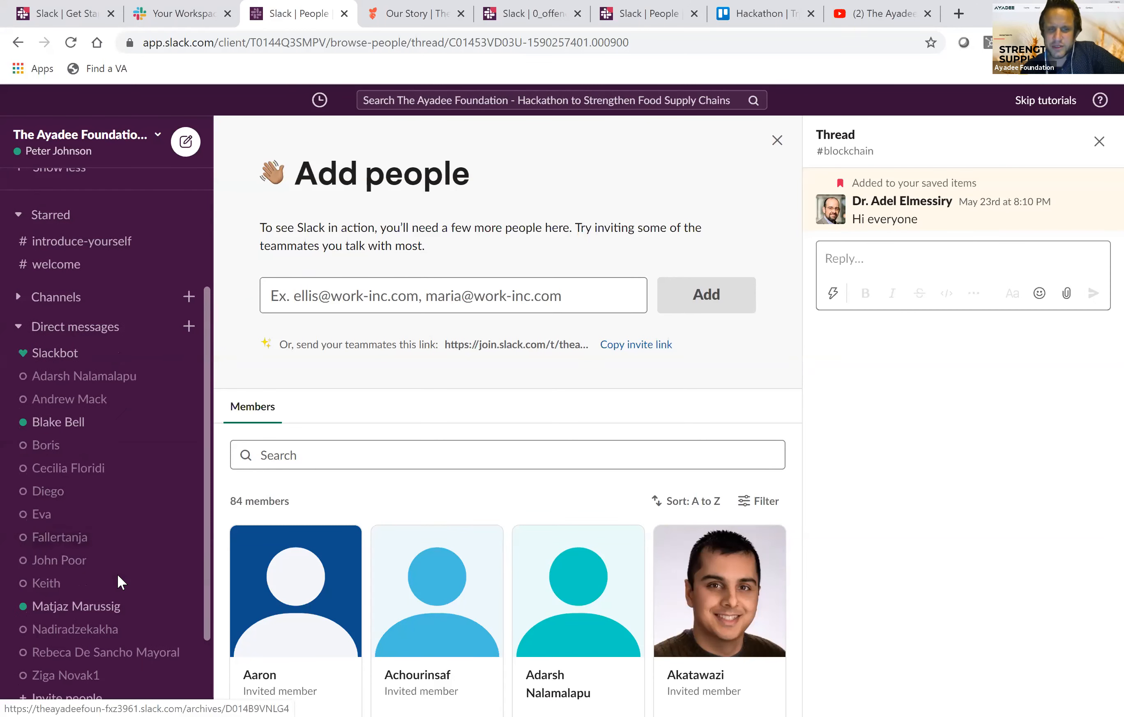
{"action": "scroll", "coordinate": [117, 573], "scroll_direction": "down", "scroll_amount": 2}
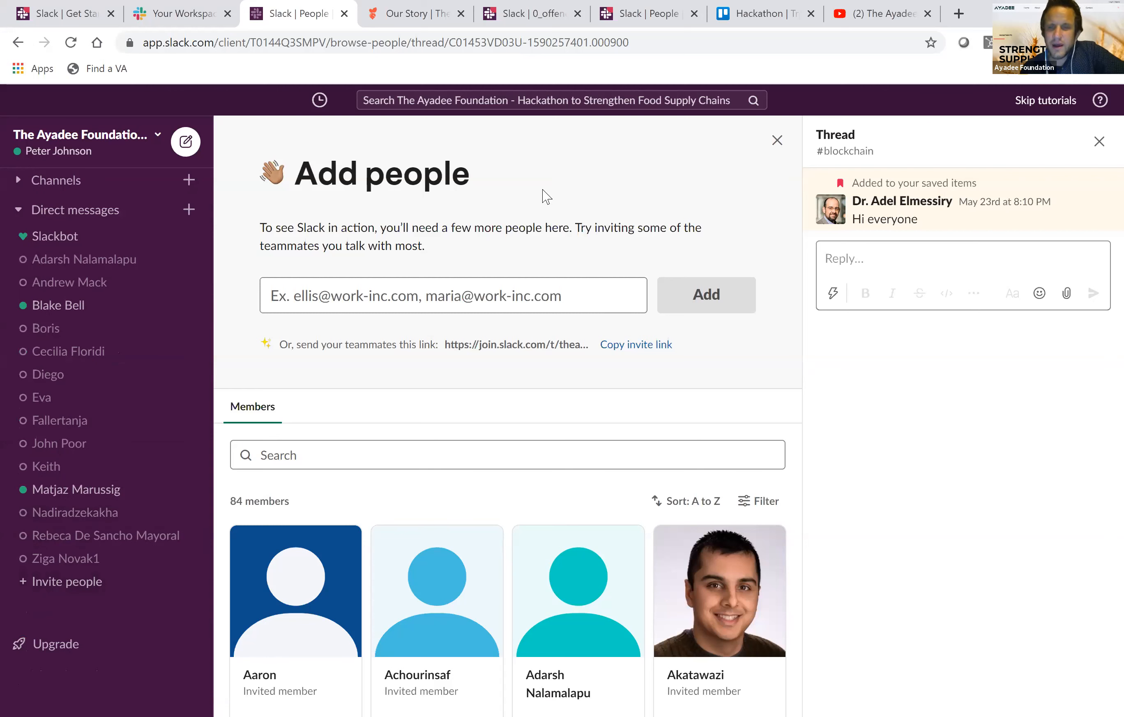
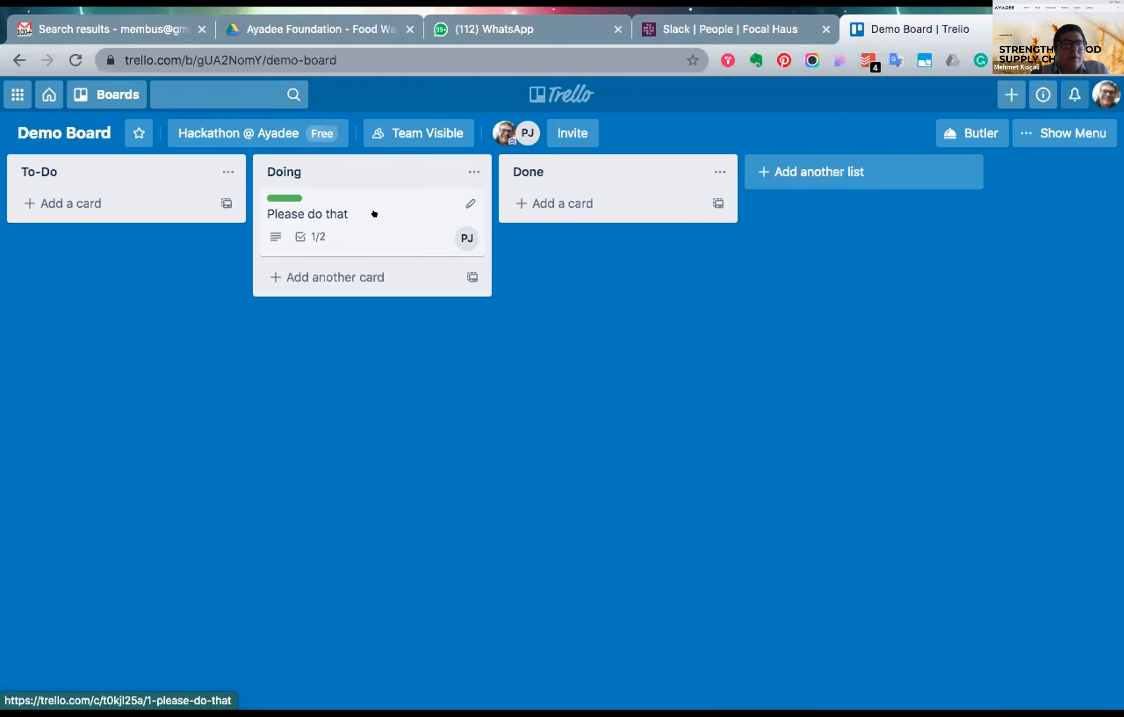
On the Trello Demo Board, post the two-line comment "c.özmcklclkhdkjghasdf" and ".köamfklj" on the "Please do that" card.
{"action": "left_click", "coordinate": [362, 223]}
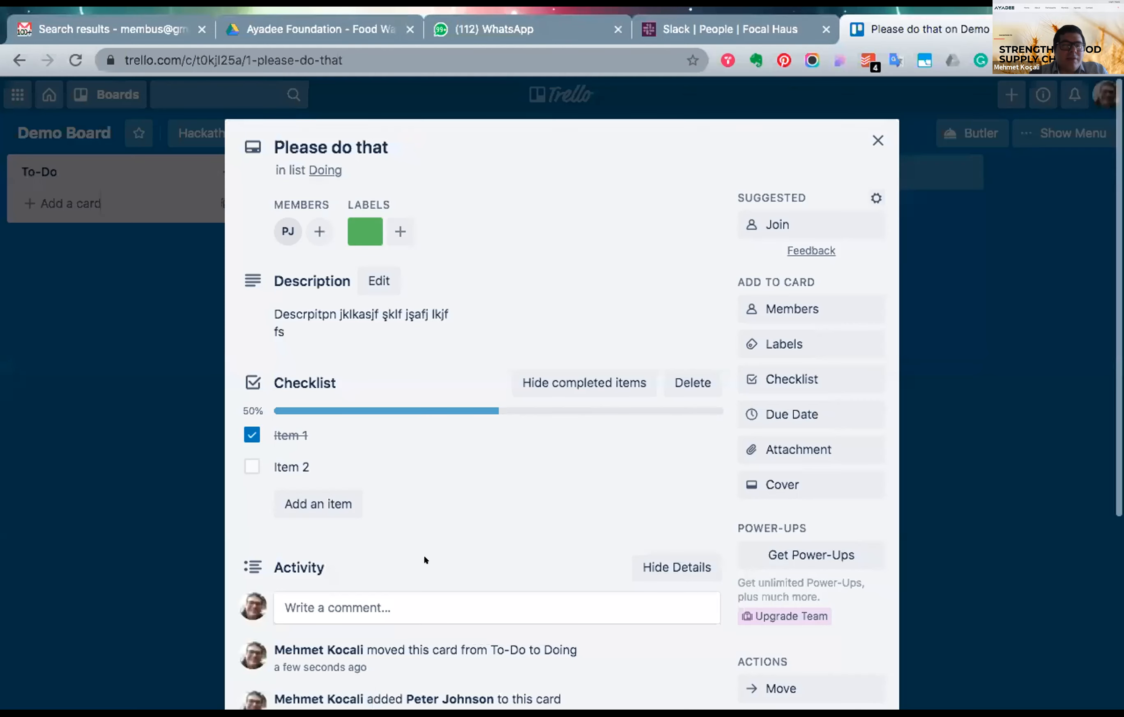
{"action": "scroll", "coordinate": [424, 557], "scroll_direction": "down", "scroll_amount": 5}
{"action": "left_click", "coordinate": [385, 371]}
{"action": "type", "text": "c.özmcklclkhdkjghasdf"}
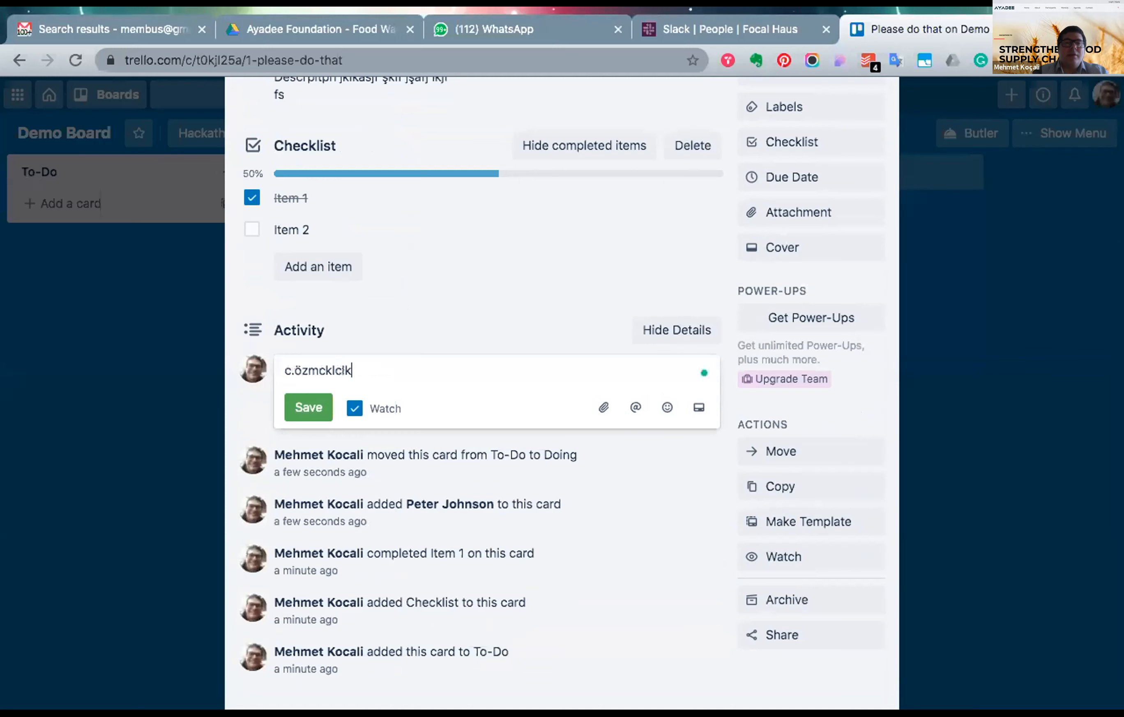
{"action": "key", "text": "Return"}
{"action": "type", "text": ".köamfklj"}
{"action": "key", "text": "Return"}
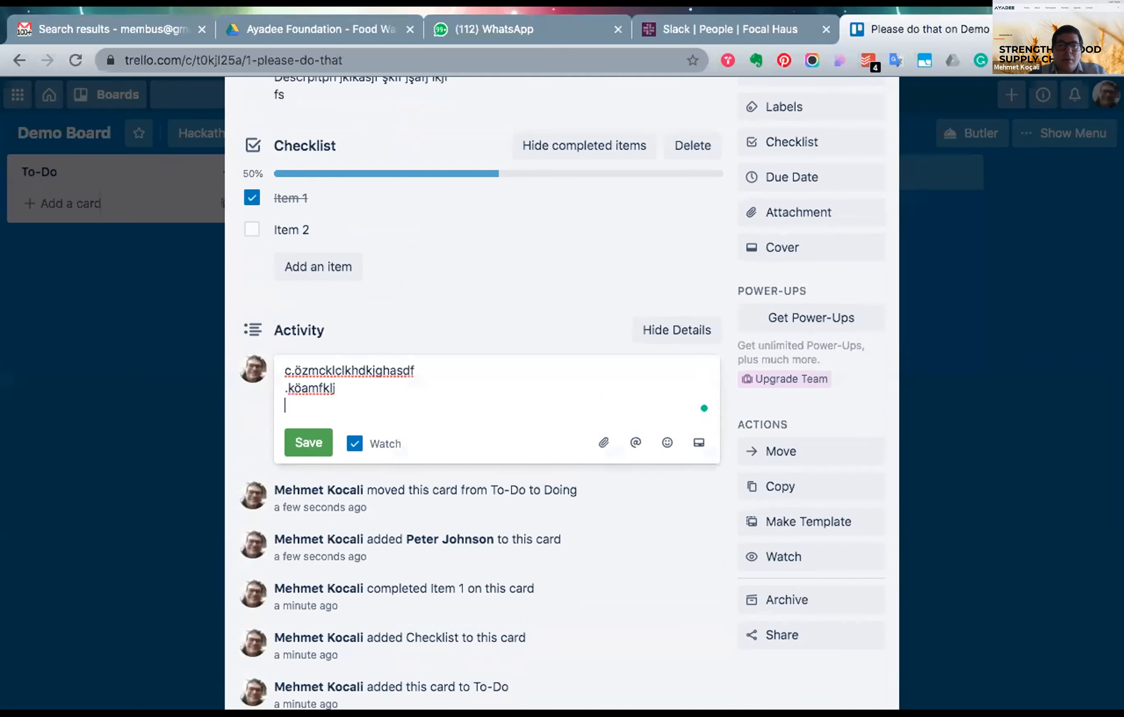
{"action": "left_click", "coordinate": [309, 441]}
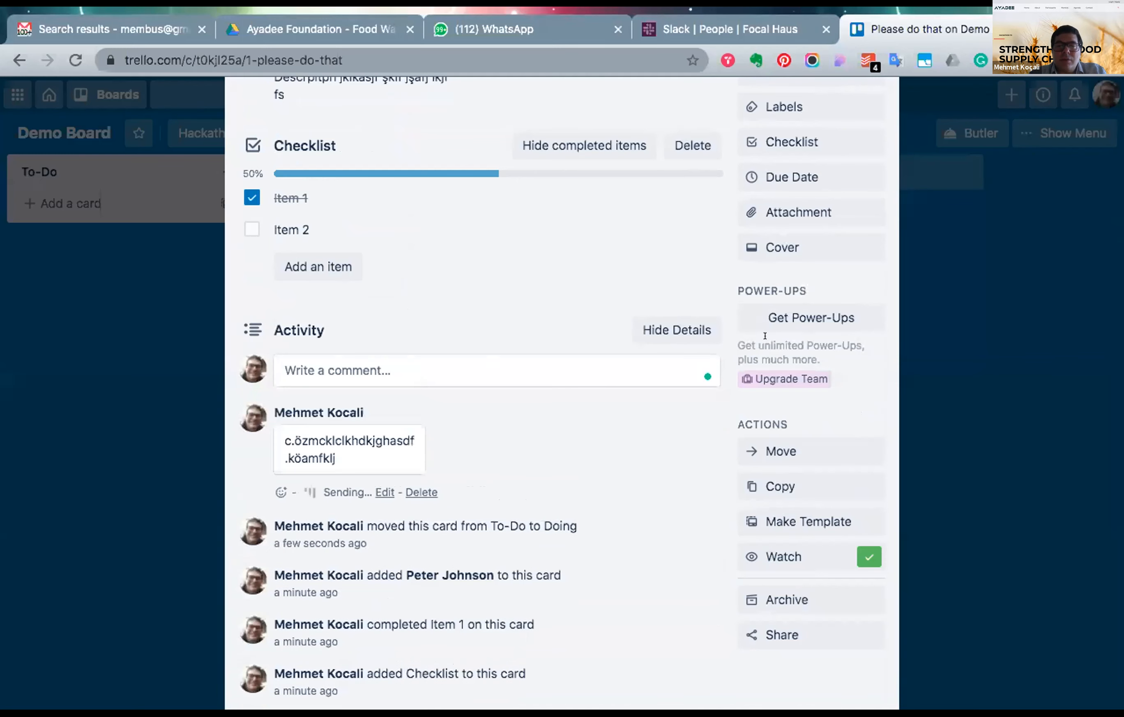
Preview 7AA2A513A049B37D.jpg from the Downloads folder as a card attachment, and cancel attaching it.
{"action": "left_click", "coordinate": [794, 213]}
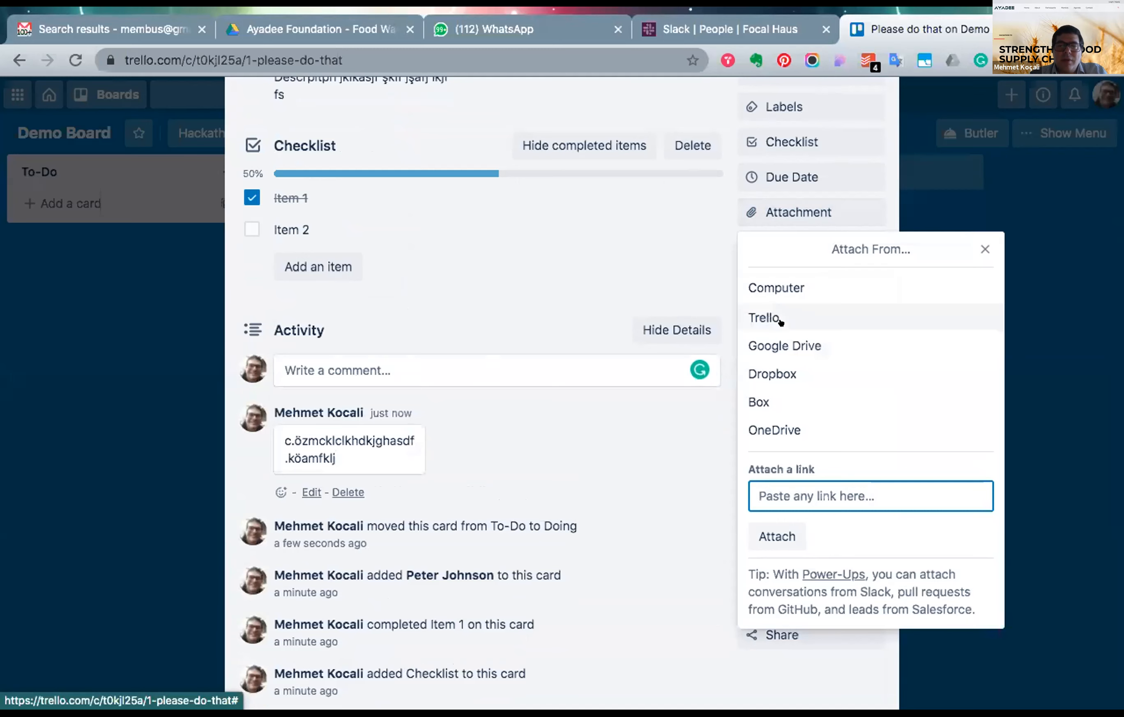
{"action": "left_click", "coordinate": [776, 283]}
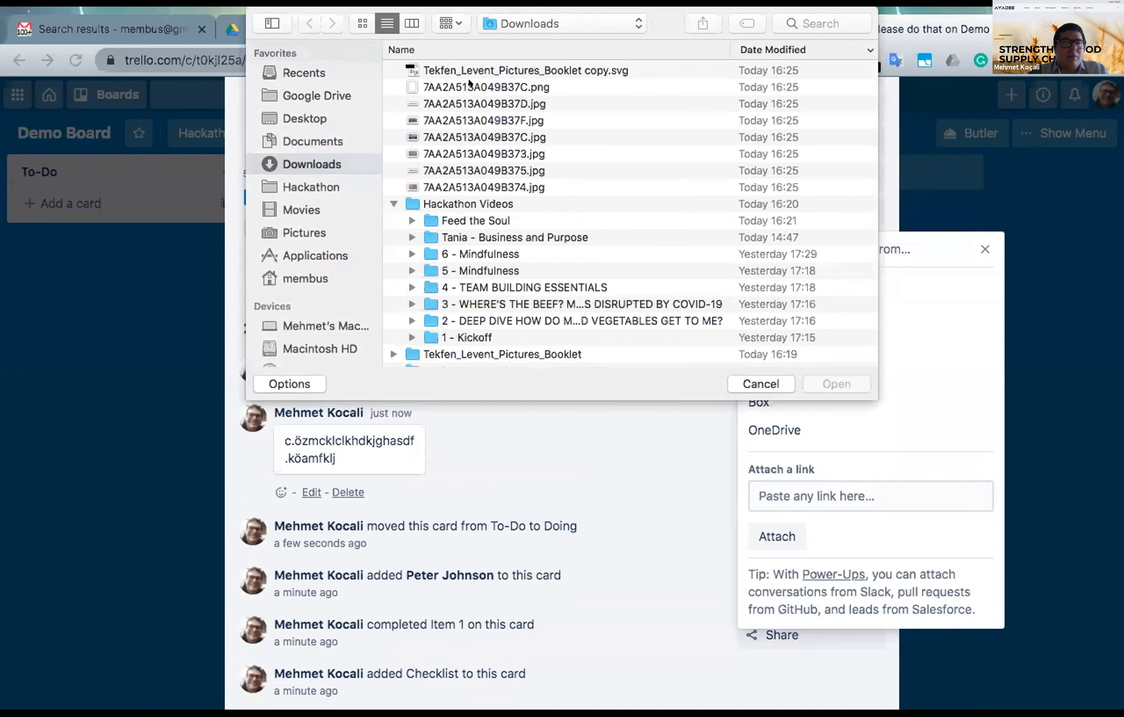
{"action": "left_click", "coordinate": [470, 85]}
{"action": "left_click", "coordinate": [480, 98]}
{"action": "key", "text": "space"}
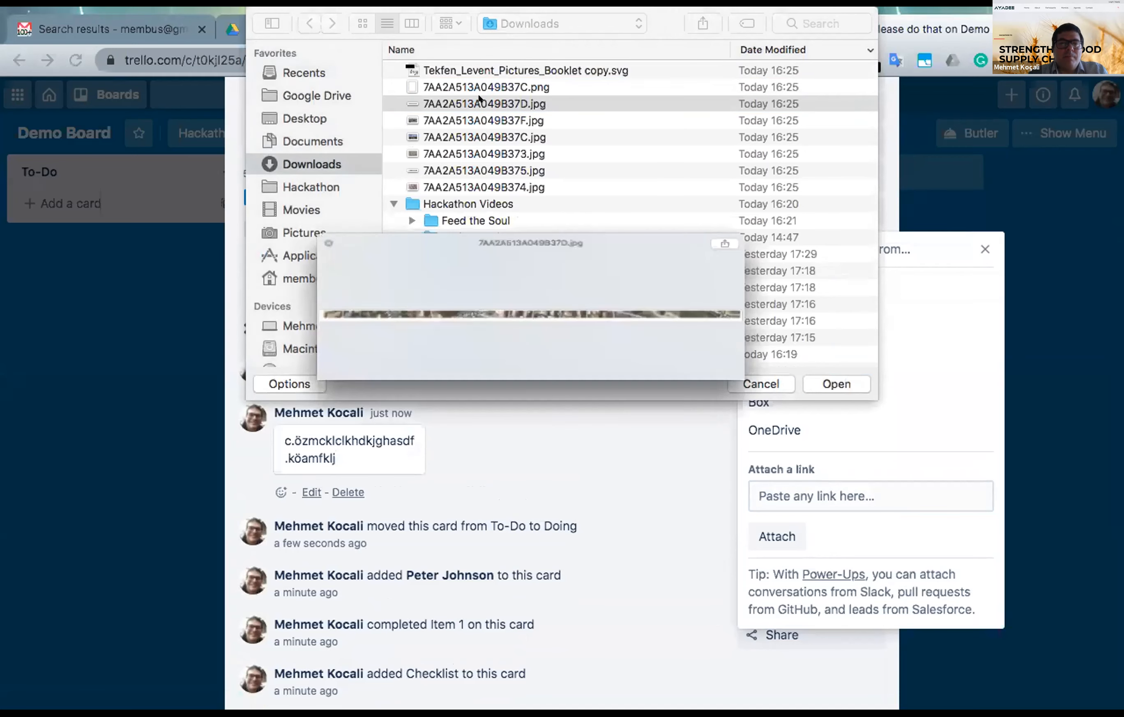
{"action": "key", "text": "Escape"}
{"action": "key", "text": "Escape"}
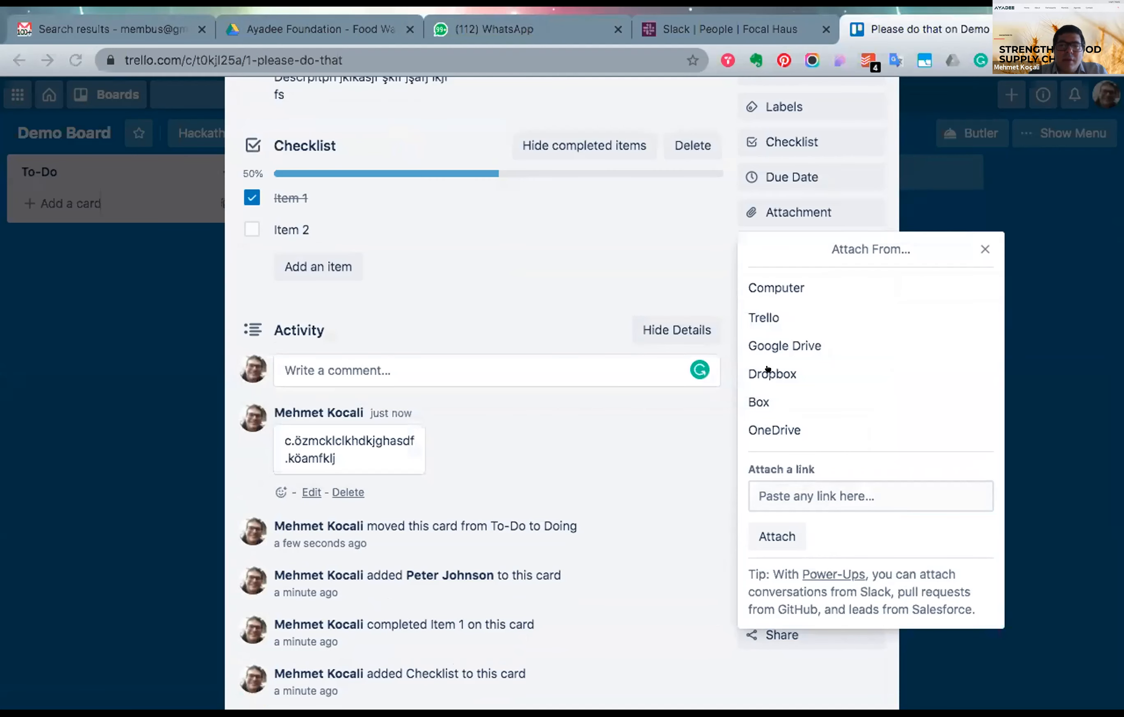
{"action": "left_click", "coordinate": [983, 247]}
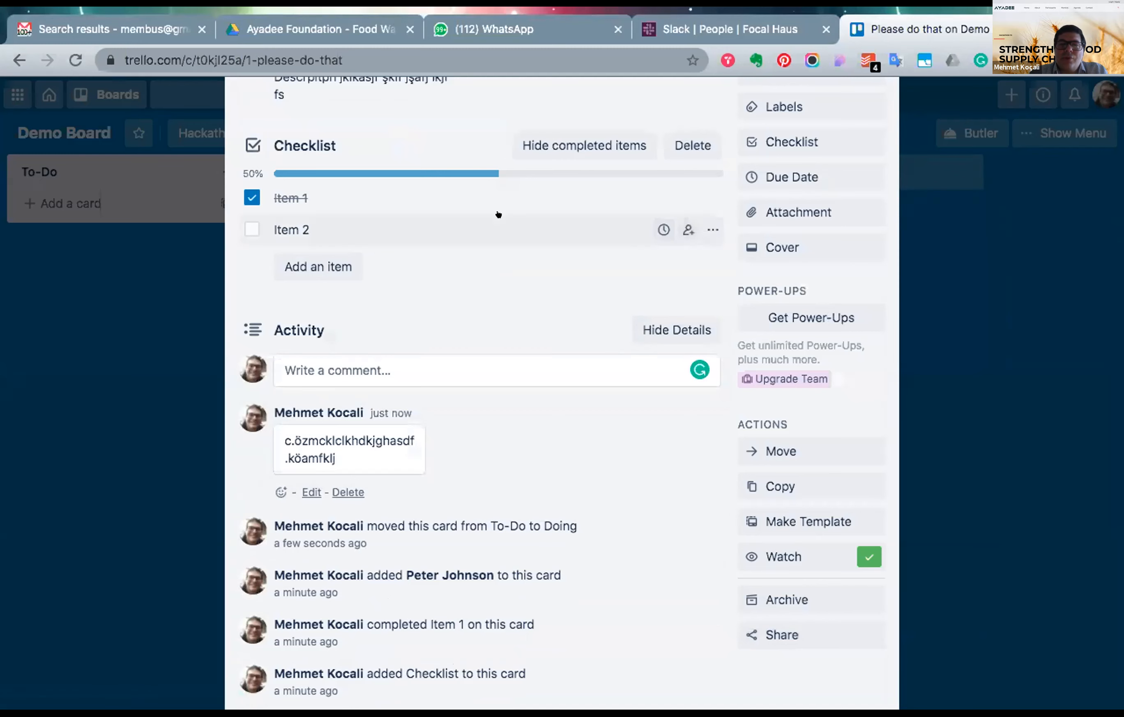
{"action": "left_click", "coordinate": [497, 222]}
{"action": "left_click", "coordinate": [278, 281]}
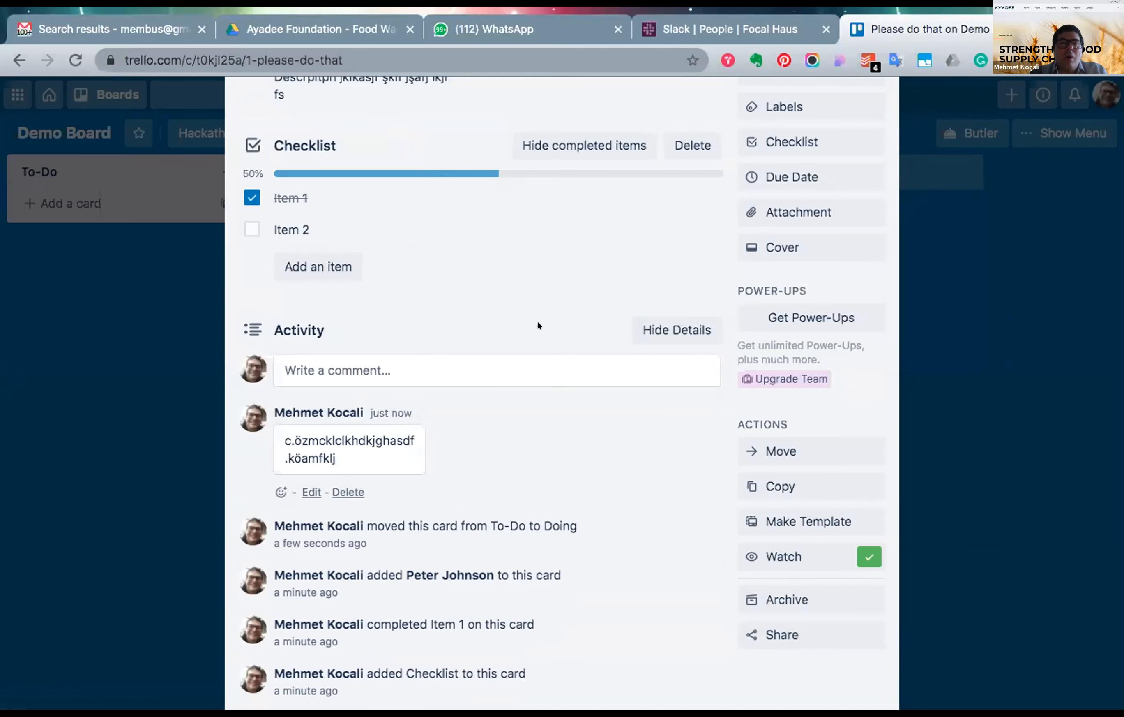
{"action": "scroll", "coordinate": [509, 267], "scroll_direction": "up", "scroll_amount": 5}
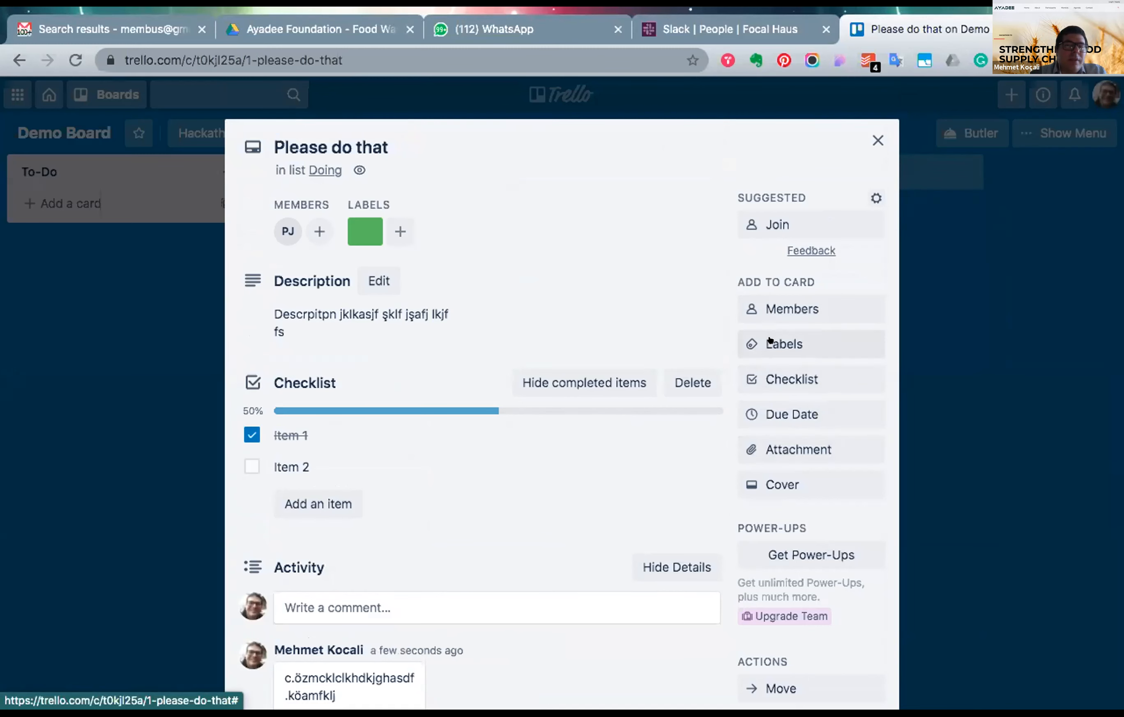
{"action": "scroll", "coordinate": [524, 509], "scroll_direction": "down", "scroll_amount": 6}
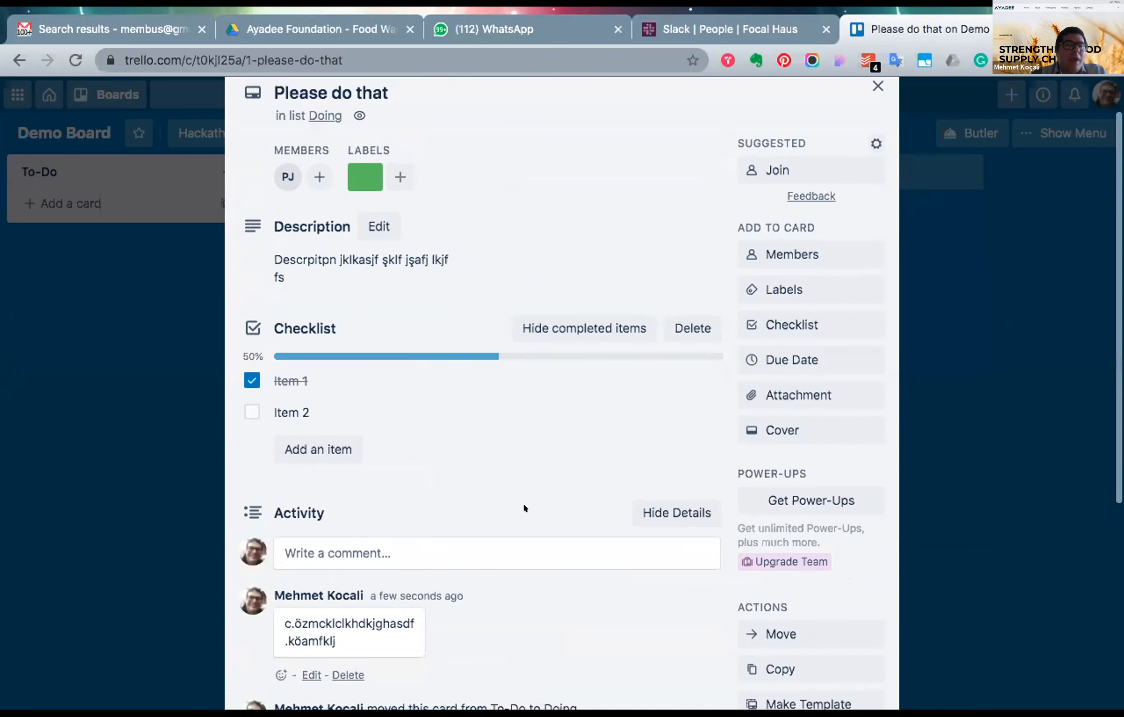
Post the comment "şdlsjdkljhfd" mentioning the assigned member on the "Please do that" card, and move the card to the Done list.
{"action": "left_click", "coordinate": [376, 338]}
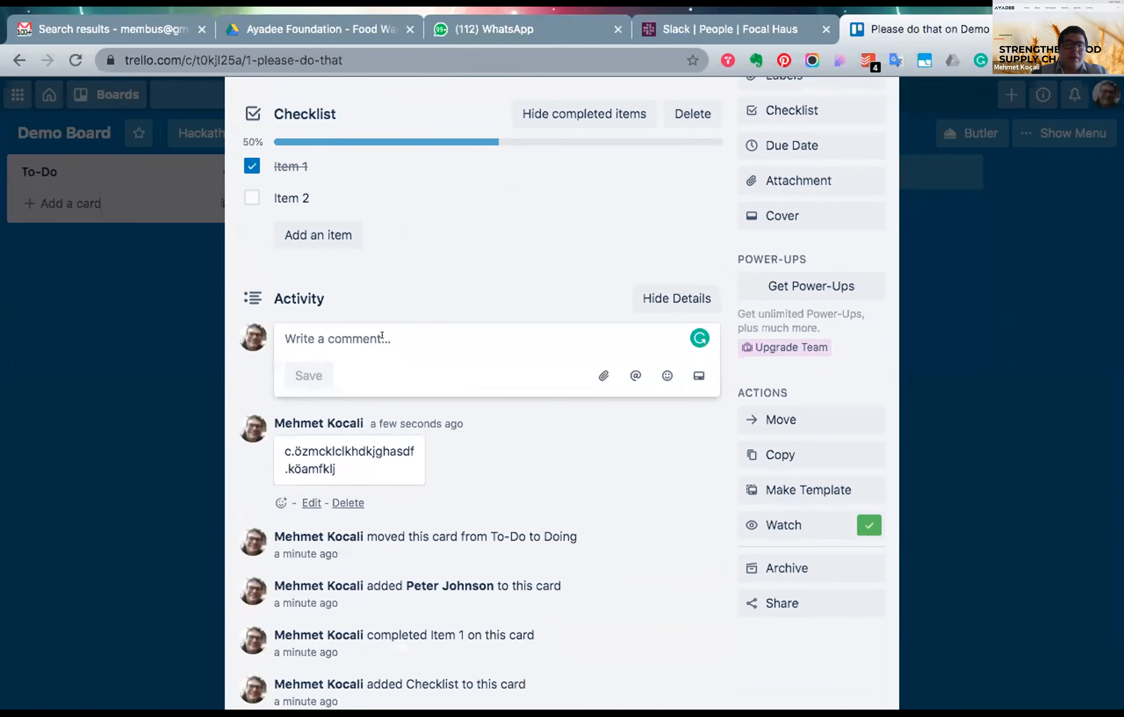
{"action": "type", "text": "şdlsjdkljhfd @Peter"}
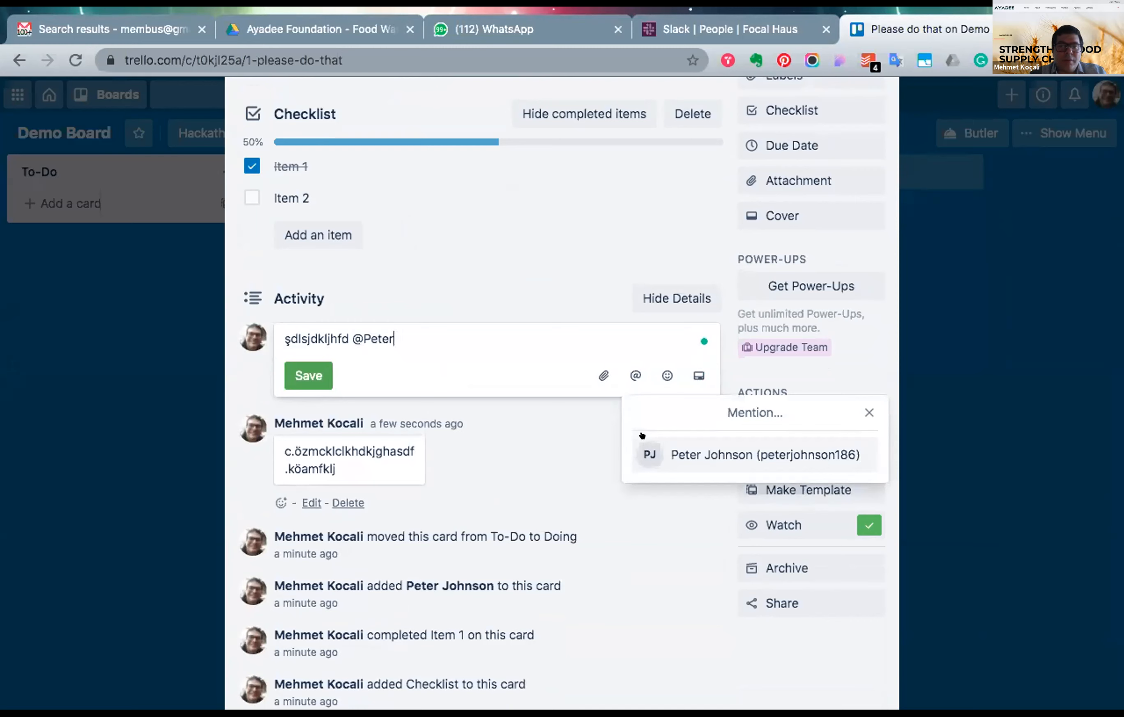
{"action": "left_click", "coordinate": [678, 452]}
{"action": "left_click", "coordinate": [302, 372]}
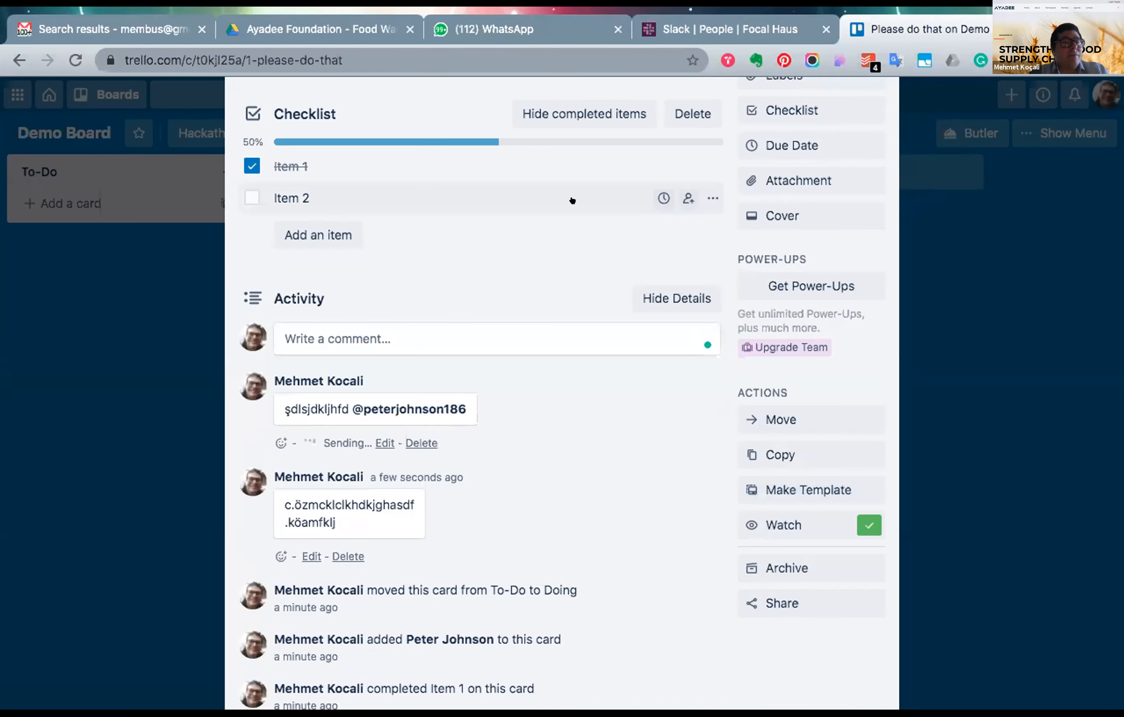
{"action": "left_click", "coordinate": [957, 279]}
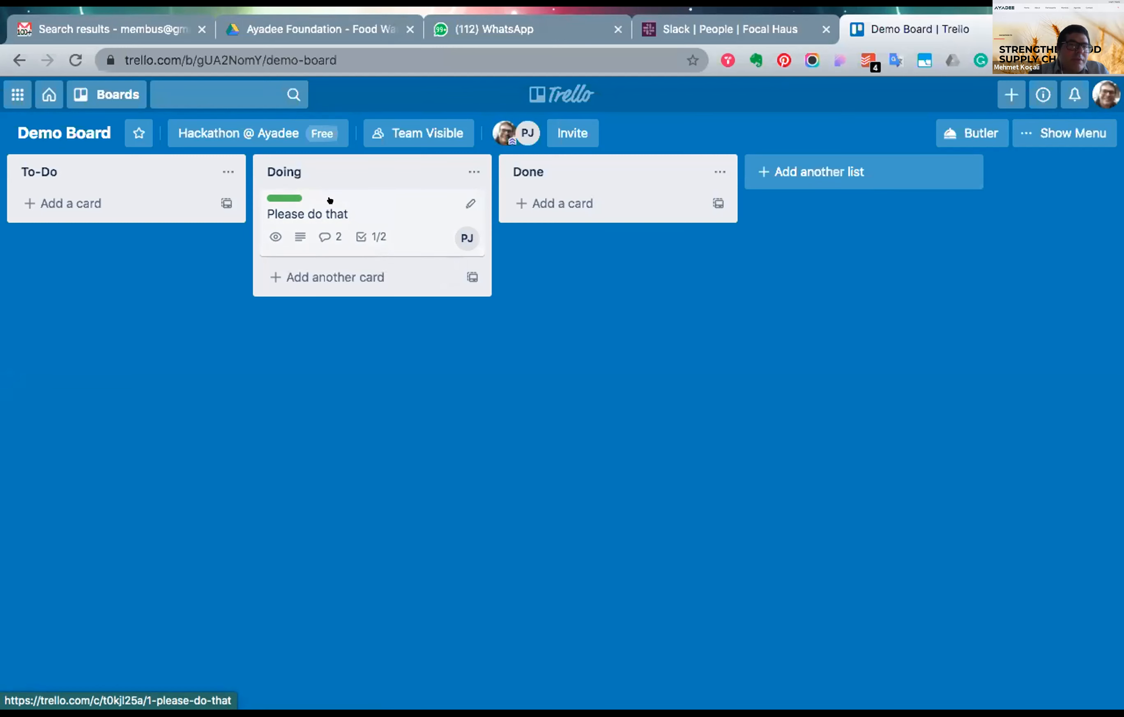
{"action": "left_click_drag", "start_coordinate": [330, 200], "coordinate": [602, 216]}
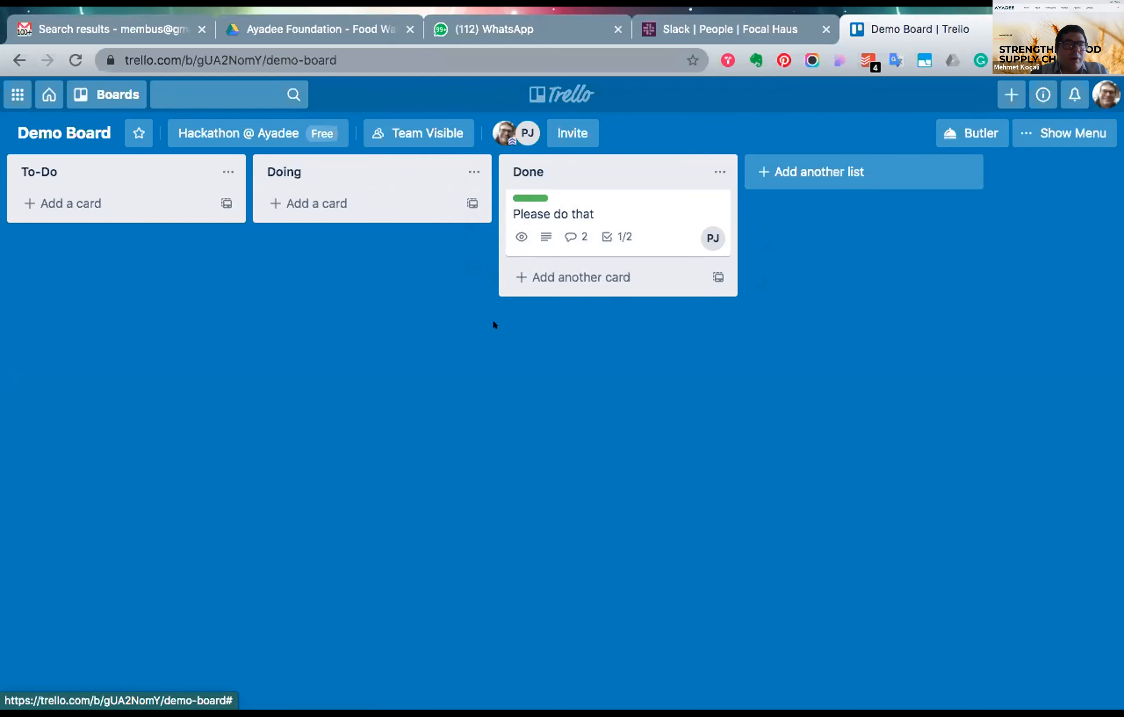
Add three cards titled "flkjdsflkdsjf", "klasdjhfkdlsahf" and "adsöfkndaskfh" to the To-Do list.
{"action": "left_click", "coordinate": [47, 188]}
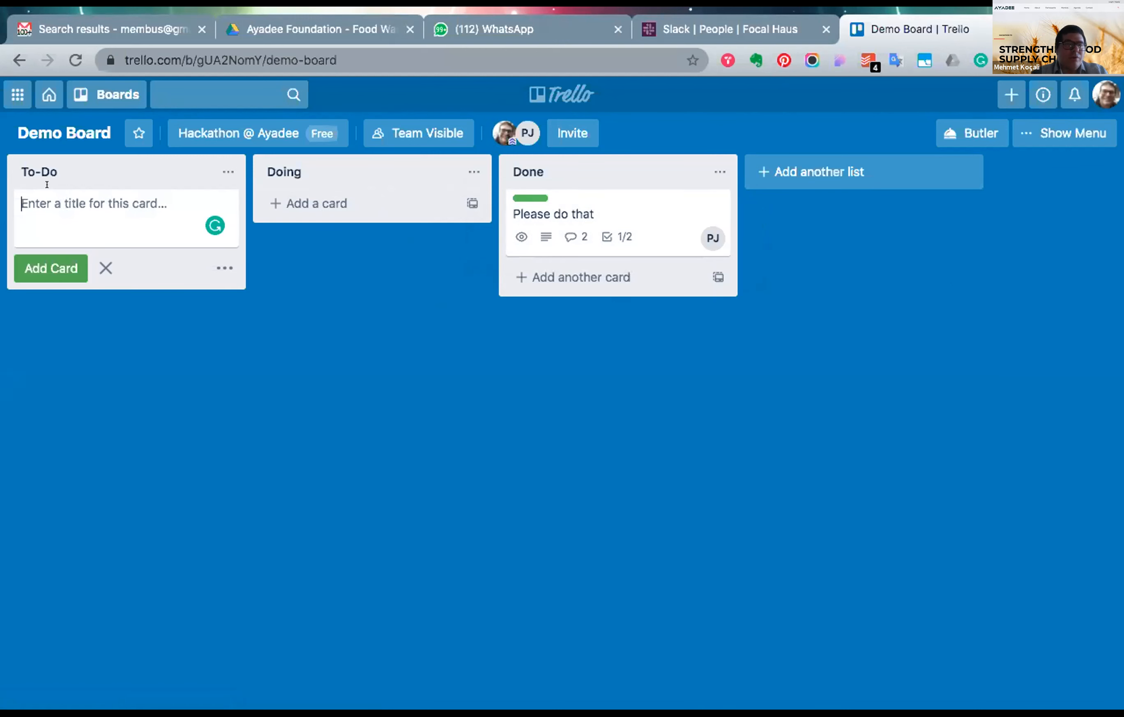
{"action": "type", "text": "flkjdsflkdsjf"}
{"action": "key", "text": "Return"}
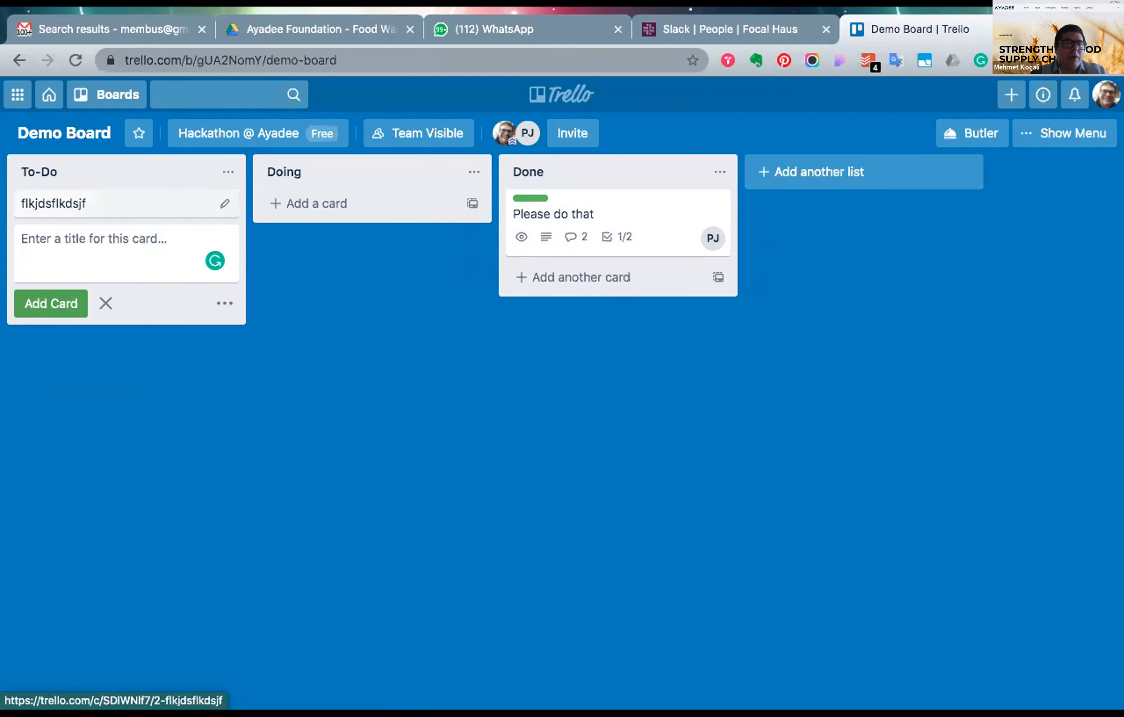
{"action": "type", "text": "klasdjhfkdlsahf"}
{"action": "key", "text": "Return"}
{"action": "type", "text": "adsöfkndaskfh"}
{"action": "key", "text": "Return"}
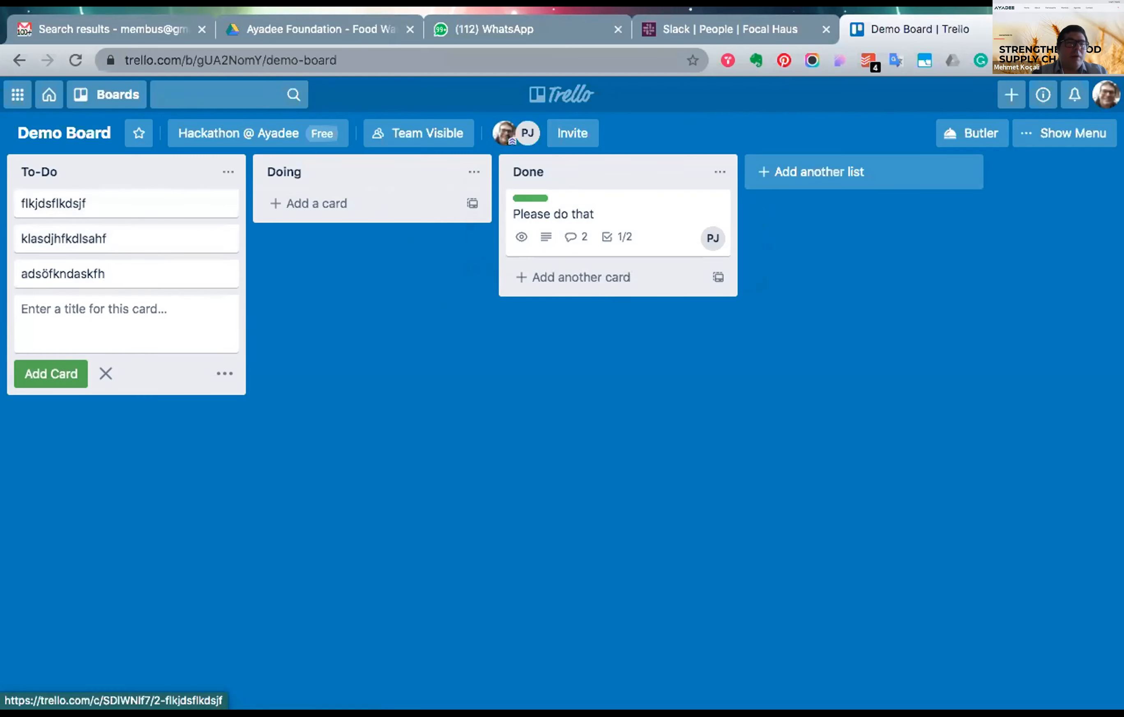
View the board members who can be assigned to the "adsöfkndaskfh" card, without assigning anyone.
{"action": "left_click", "coordinate": [224, 272]}
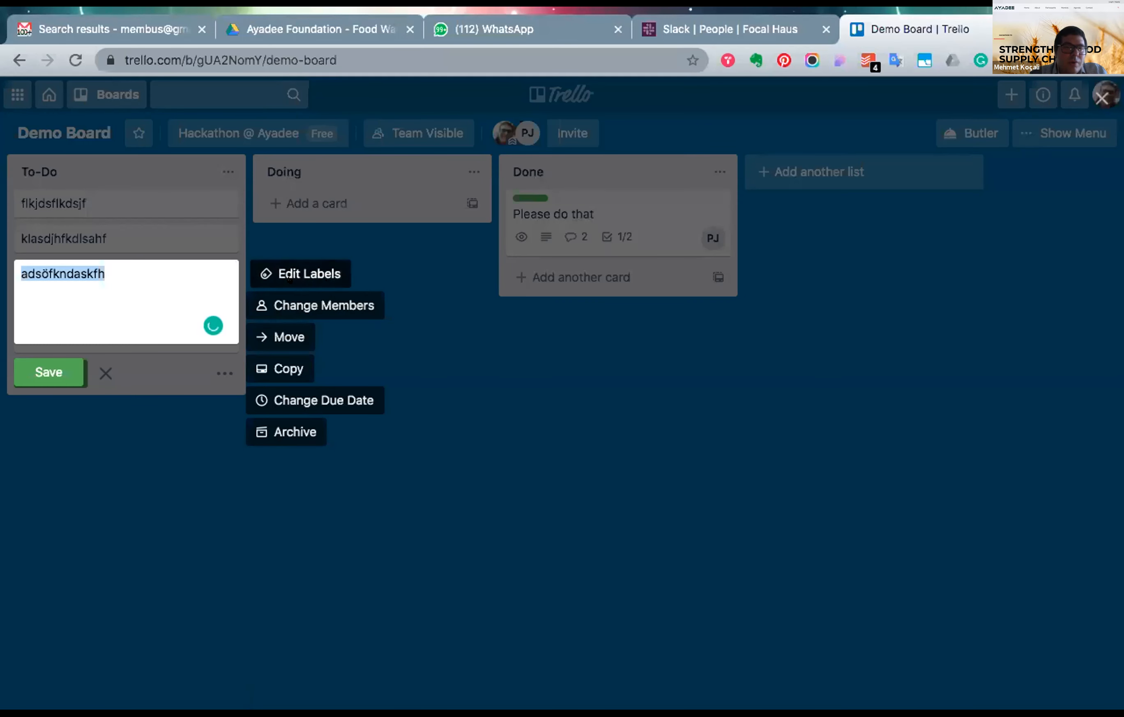
{"action": "left_click", "coordinate": [324, 305]}
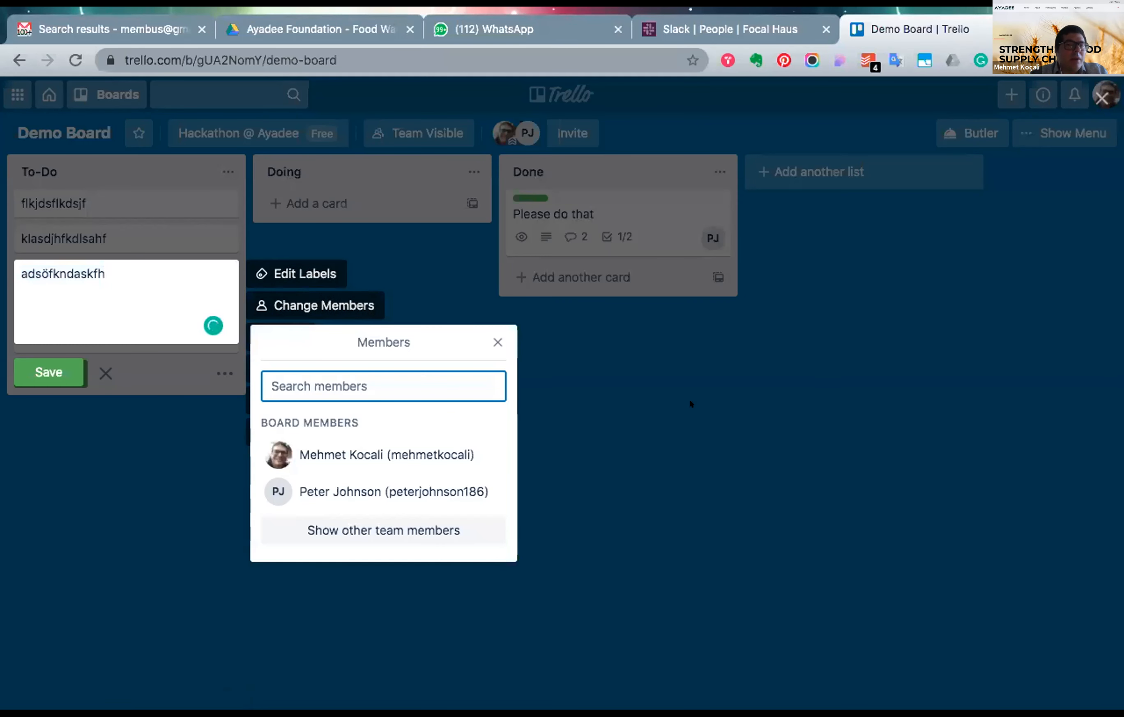
{"action": "left_click", "coordinate": [691, 403]}
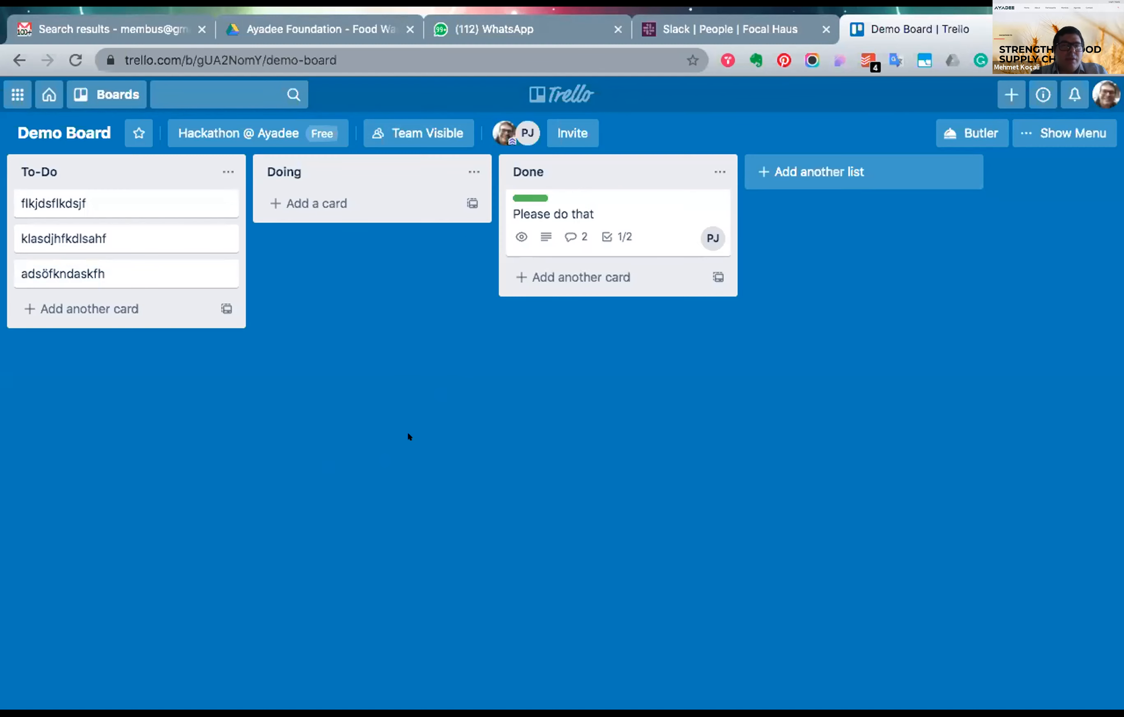
Switch to the Focal Haus Slack workspace and look through its recommended apps for a Trello integration.
{"action": "left_click", "coordinate": [761, 39]}
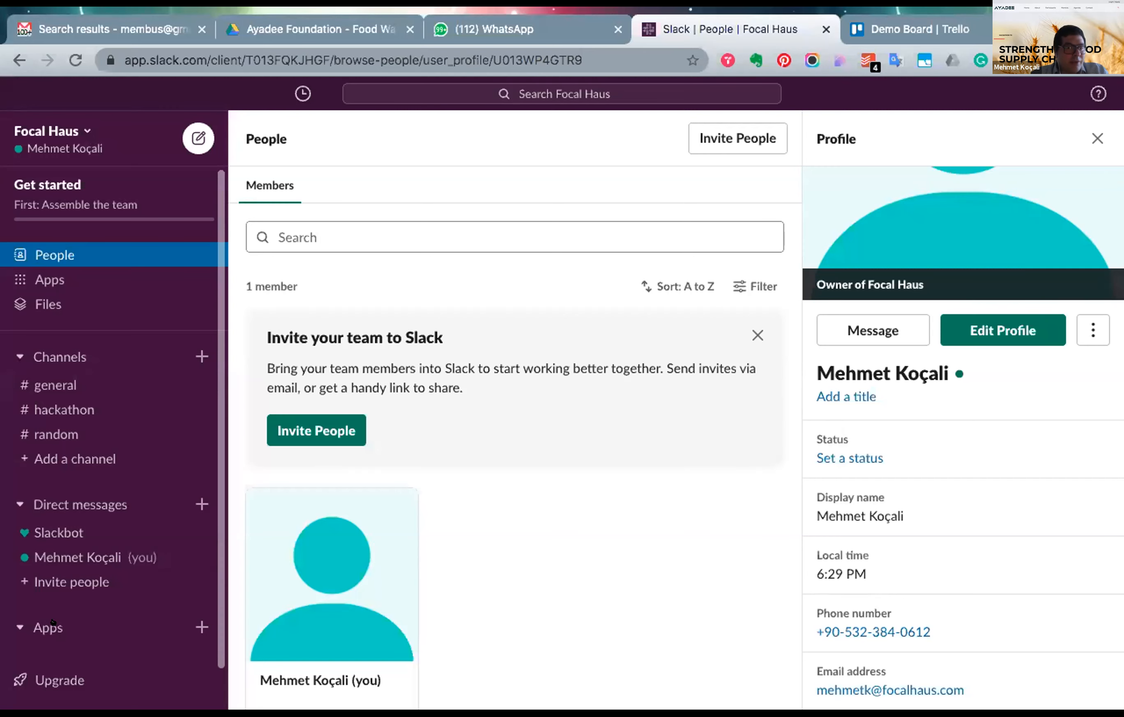
{"action": "left_click", "coordinate": [201, 627]}
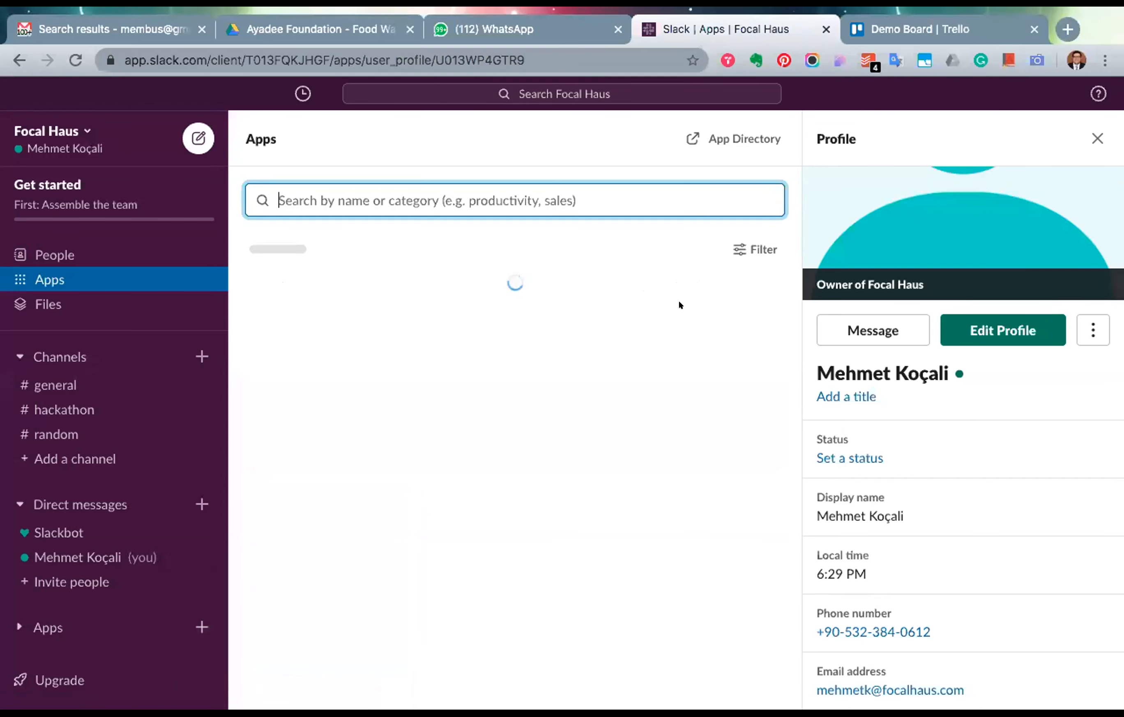
{"action": "scroll", "coordinate": [625, 656], "scroll_direction": "down", "scroll_amount": 5}
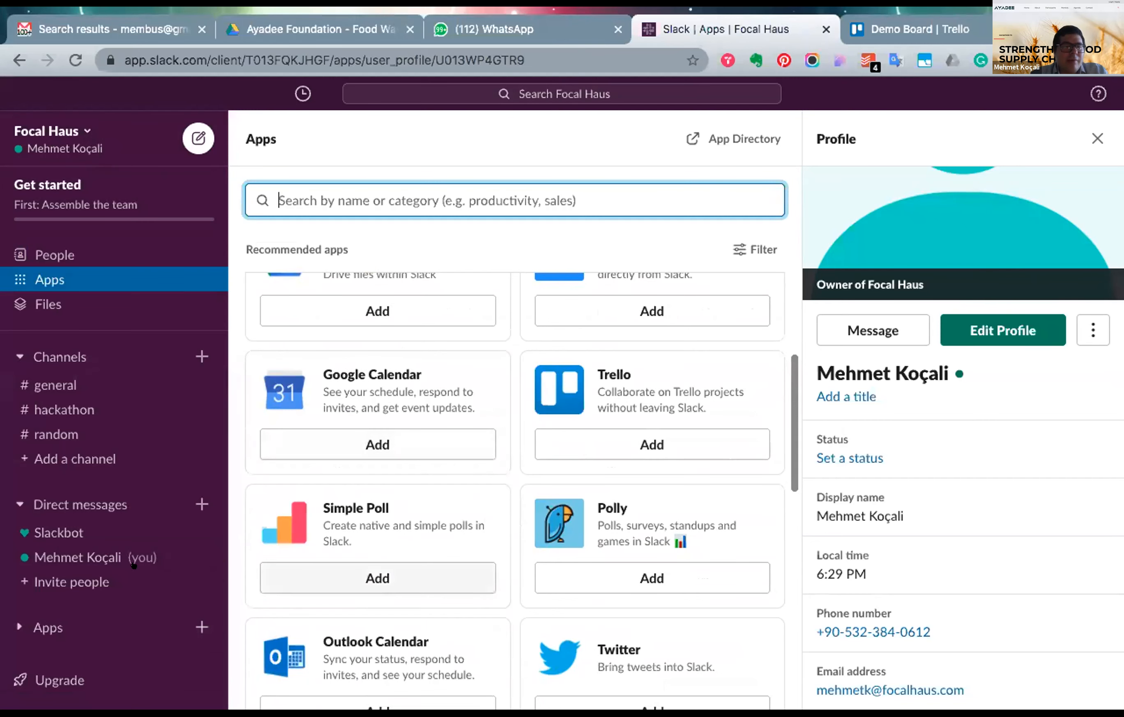
{"action": "left_click", "coordinate": [38, 622]}
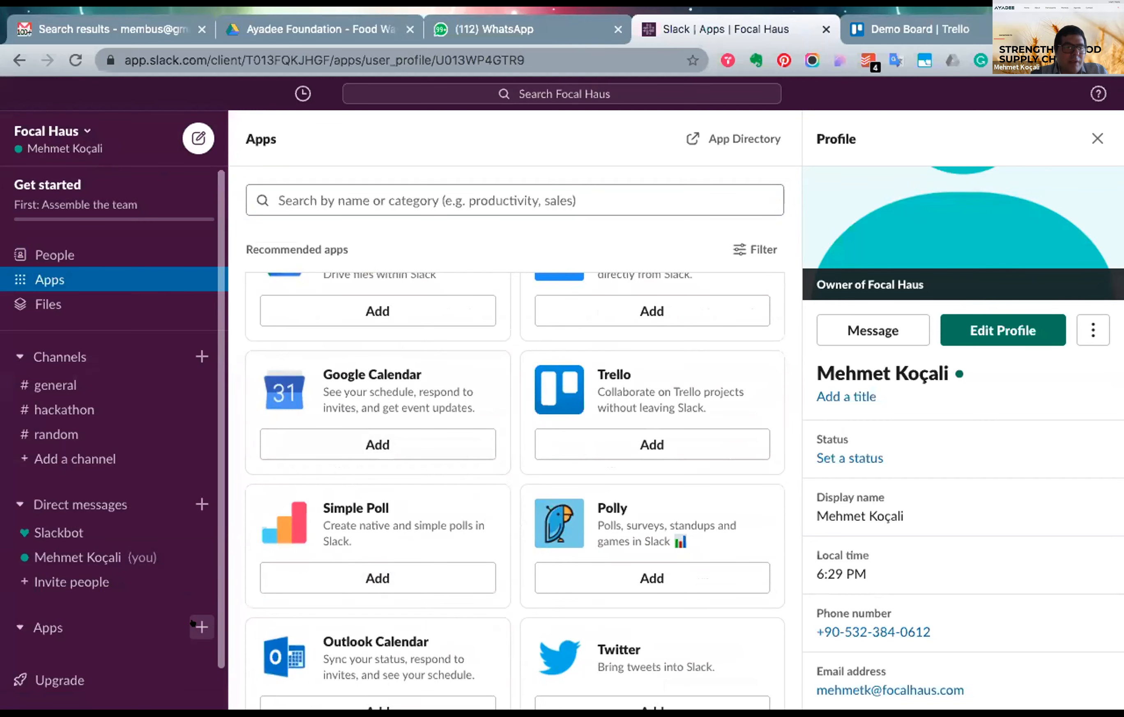
{"action": "scroll", "coordinate": [609, 307], "scroll_direction": "up", "scroll_amount": 5}
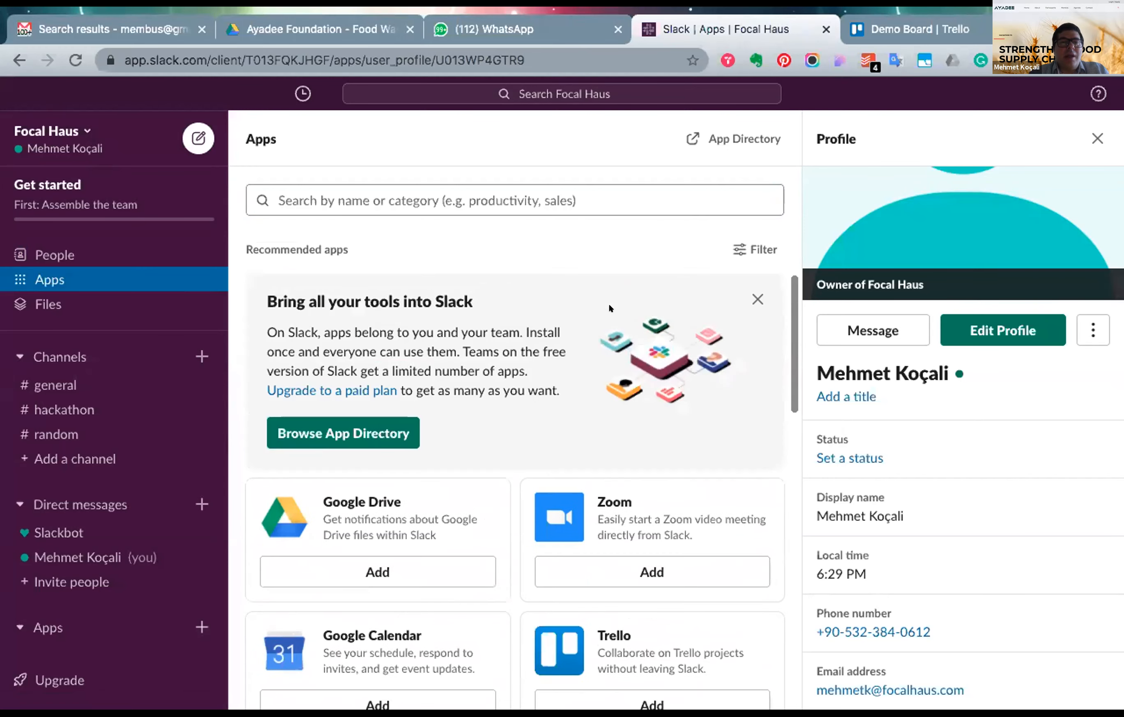
{"action": "scroll", "coordinate": [610, 307], "scroll_direction": "down", "scroll_amount": 3}
{"action": "scroll", "coordinate": [610, 307], "scroll_direction": "down", "scroll_amount": 1}
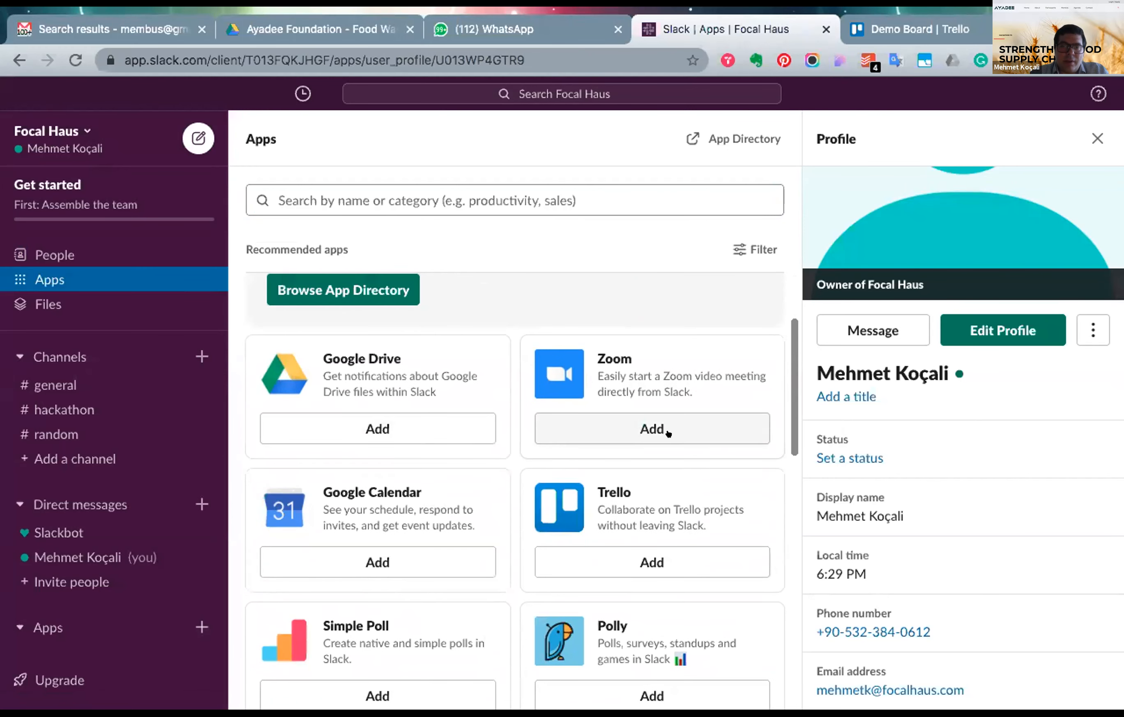
Start adding the Trello app to Slack from its App Directory page, up to choosing the Trello team.
{"action": "left_click", "coordinate": [654, 561]}
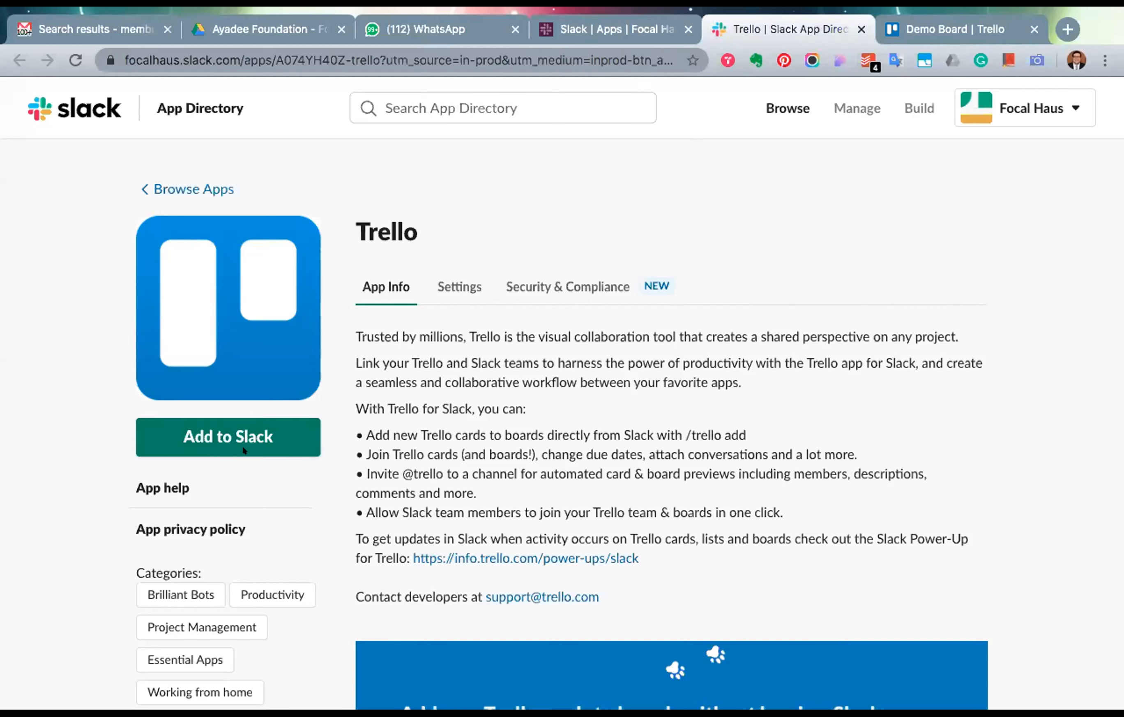
{"action": "left_click", "coordinate": [228, 437]}
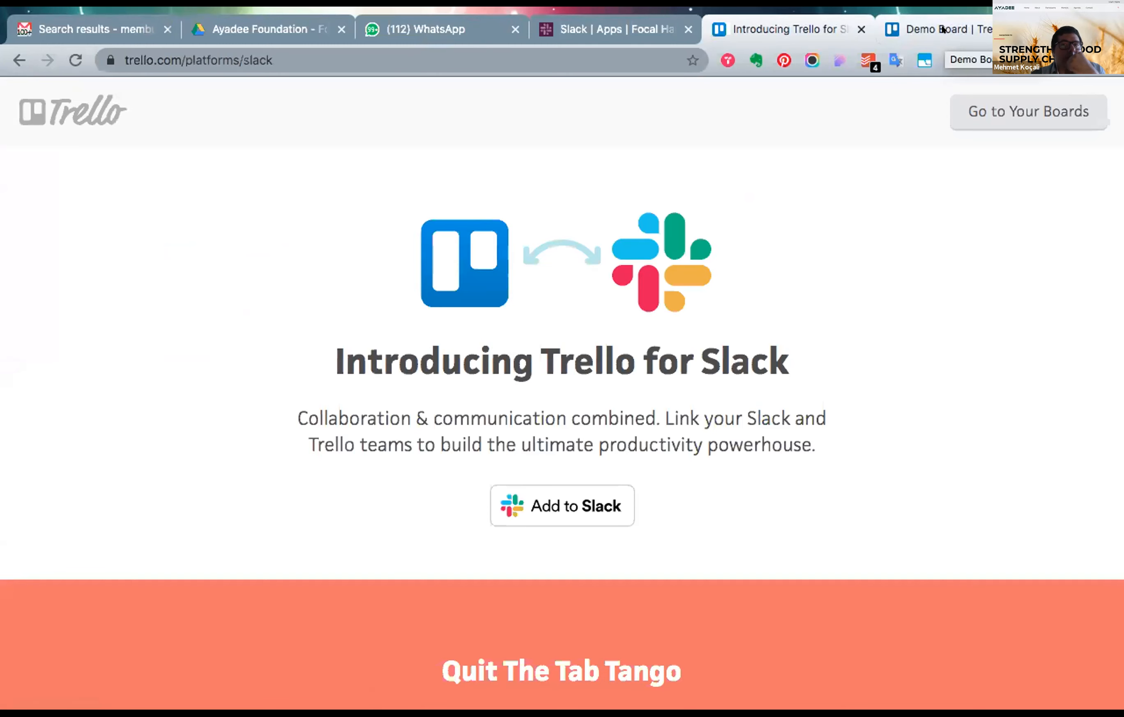
{"action": "left_click", "coordinate": [567, 519]}
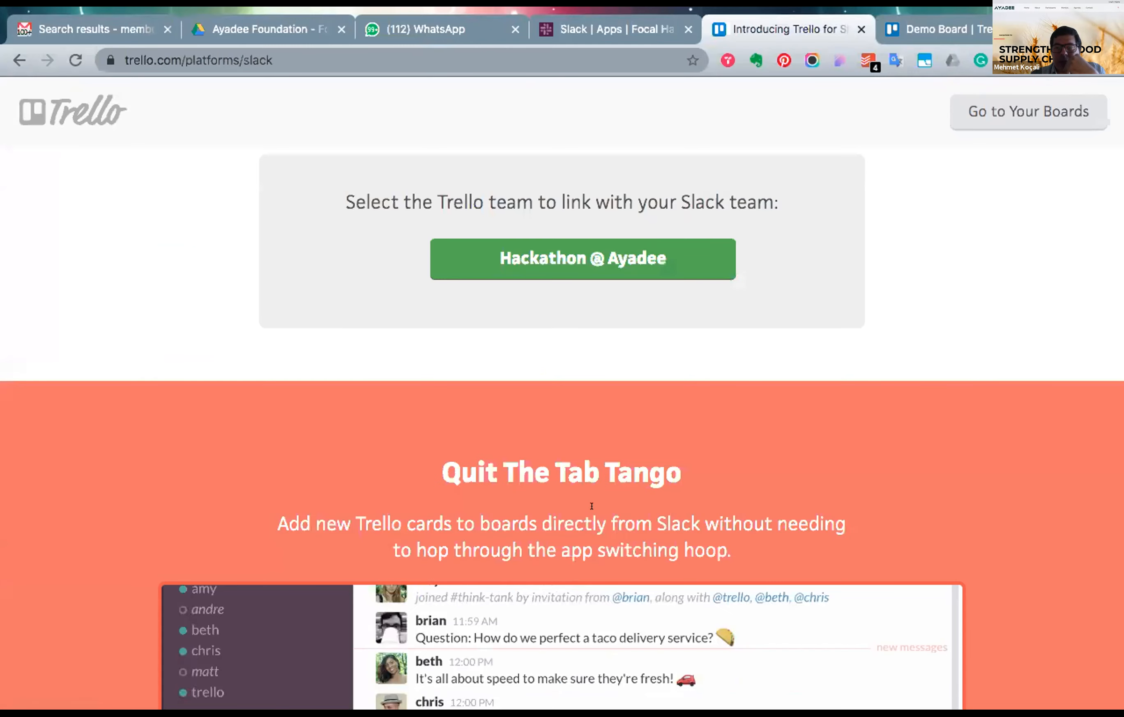
Link the Hackathon @ Ayadee Trello team to the Focal Haus Slack workspace with the requested permissions allowed, and return to the Demo Board.
{"action": "left_click", "coordinate": [933, 29]}
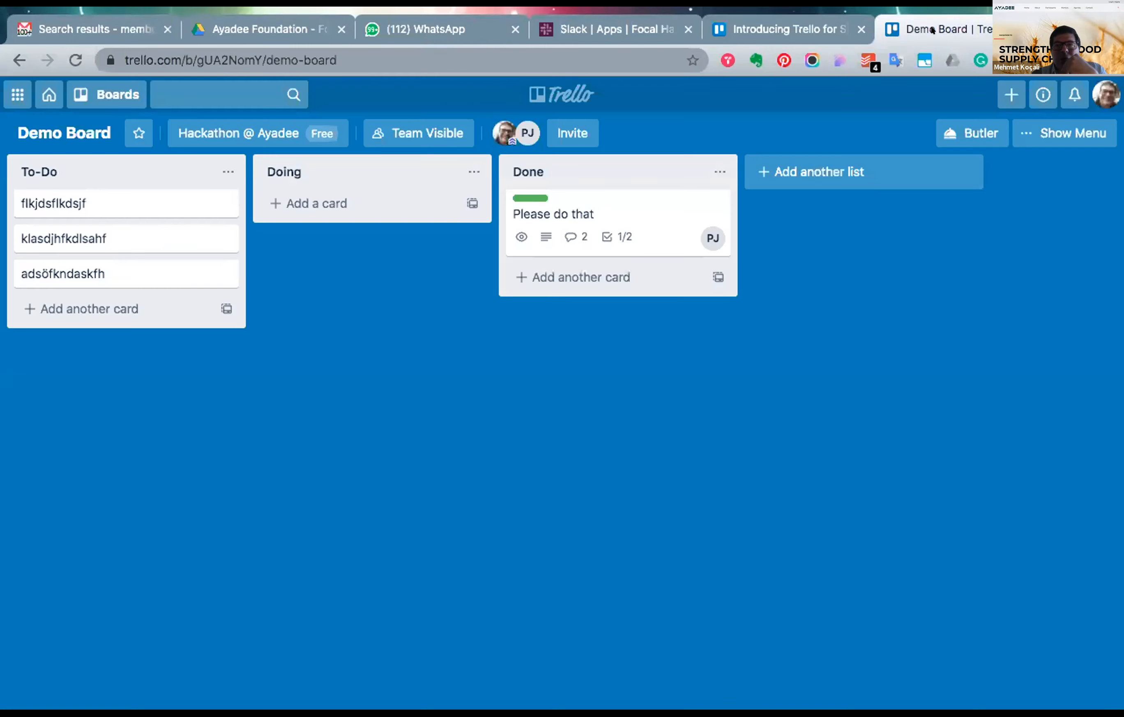
{"action": "left_click", "coordinate": [784, 29]}
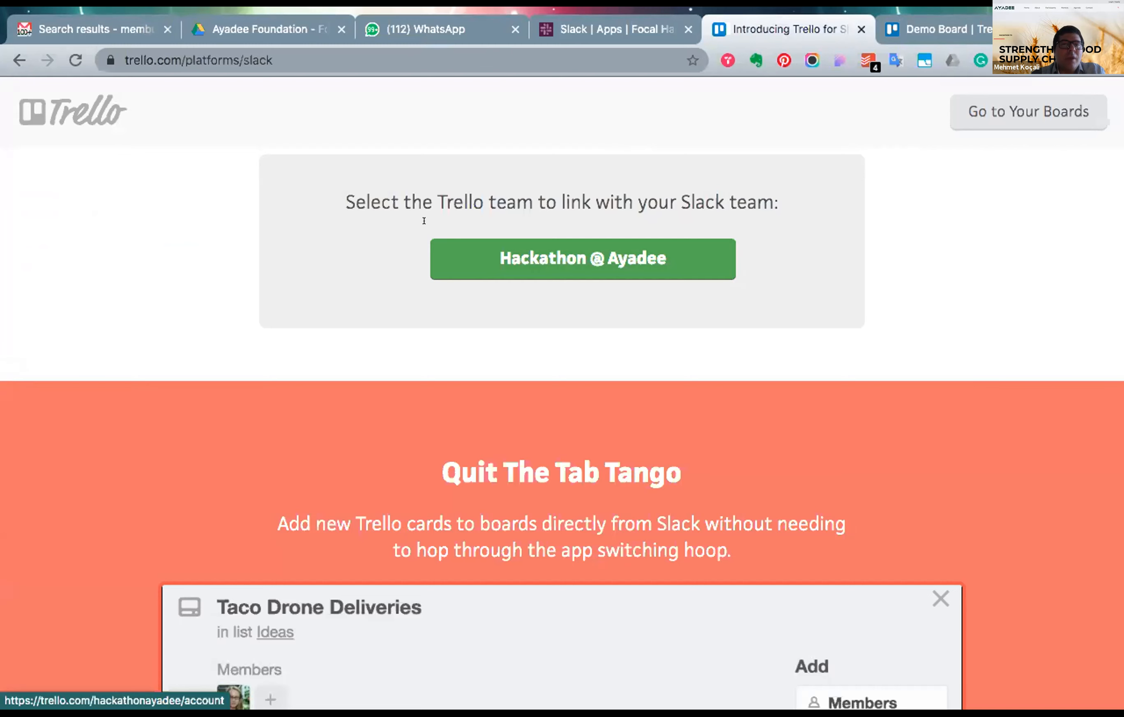
{"action": "left_click", "coordinate": [583, 263]}
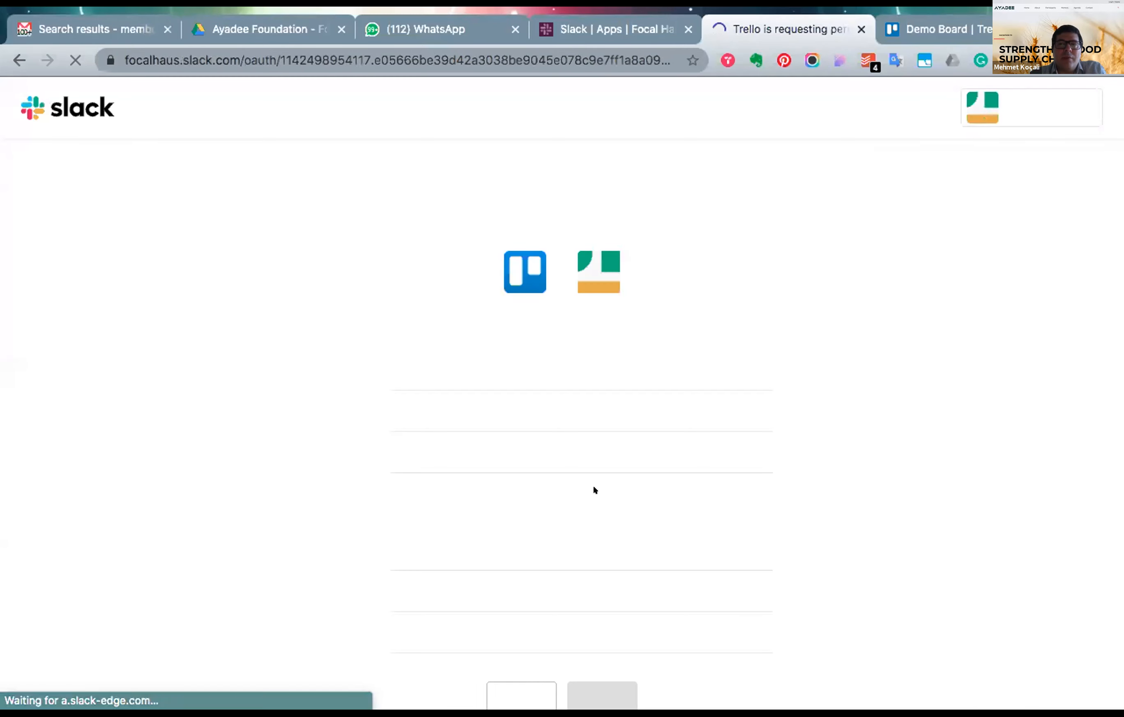
{"action": "scroll", "coordinate": [582, 543], "scroll_direction": "down", "scroll_amount": 2}
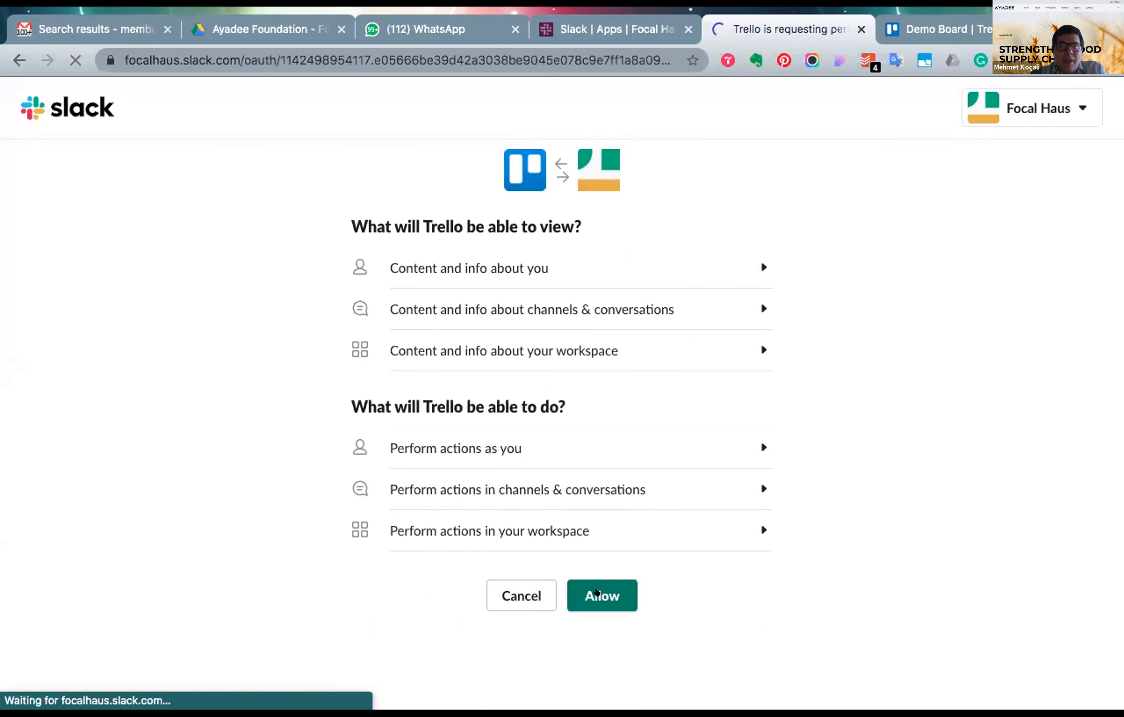
{"action": "left_click", "coordinate": [595, 593]}
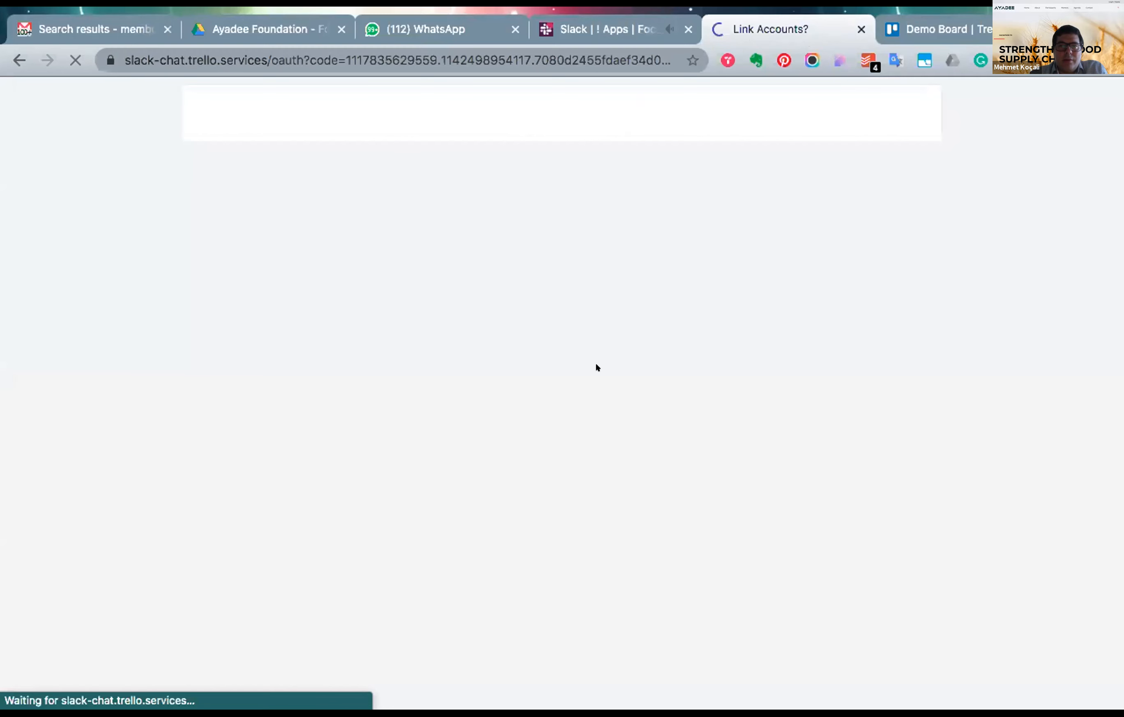
{"action": "left_click", "coordinate": [947, 25]}
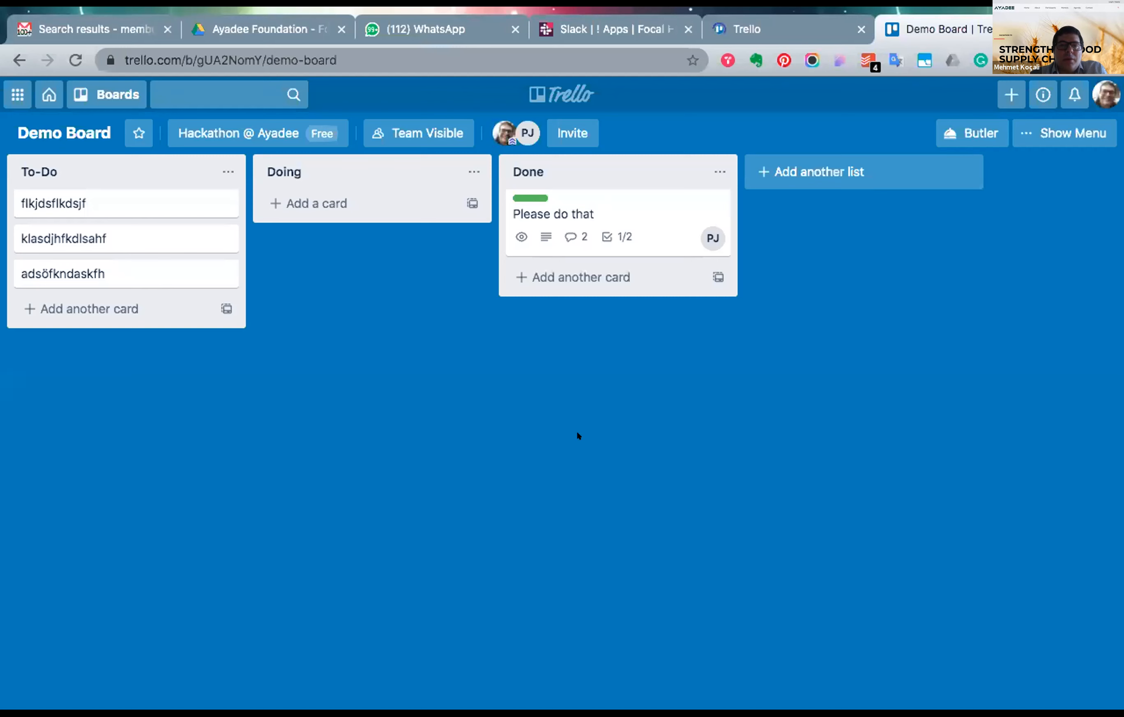